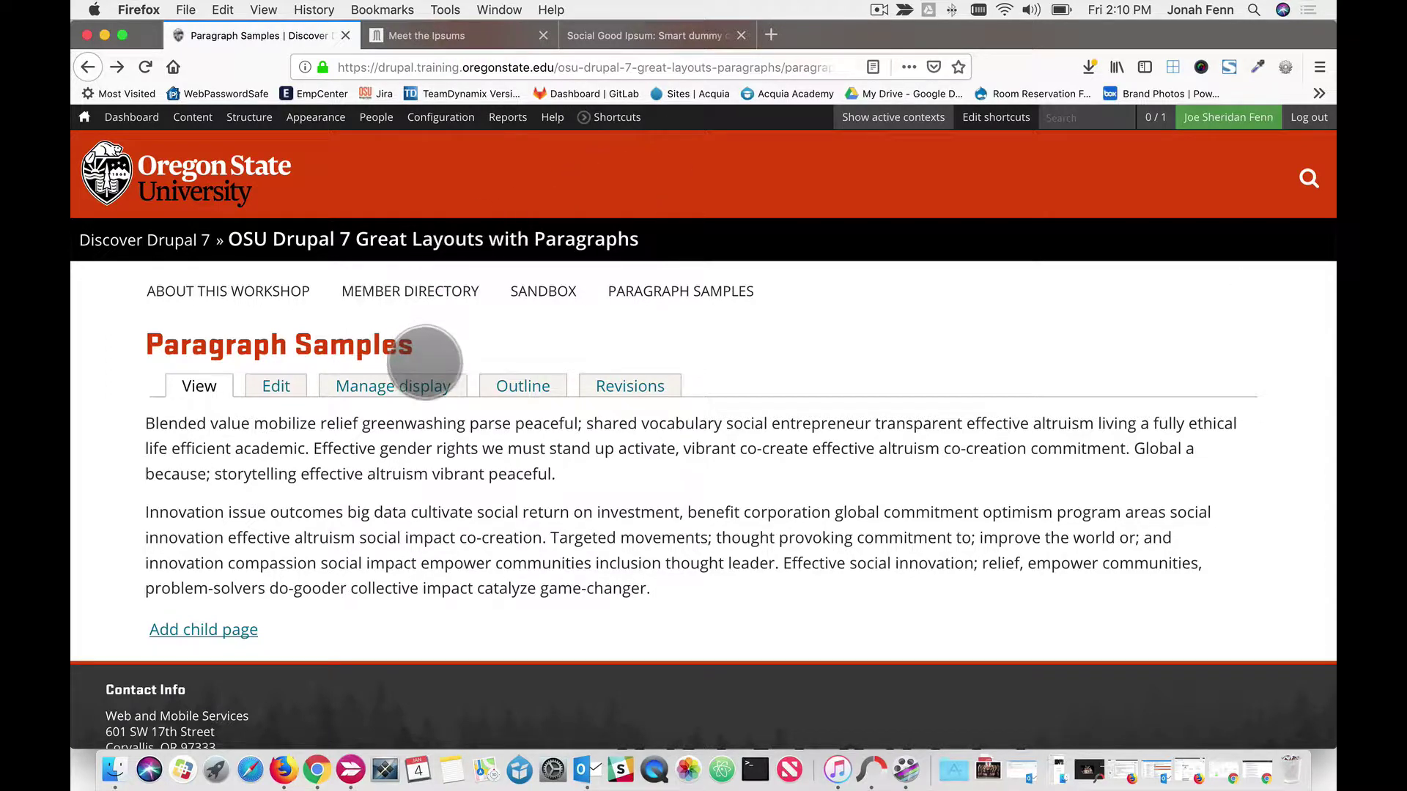
# Step: Open the Paragraph Samples page's edit form and scroll to the Paragraph section
pyautogui.click(282, 386)
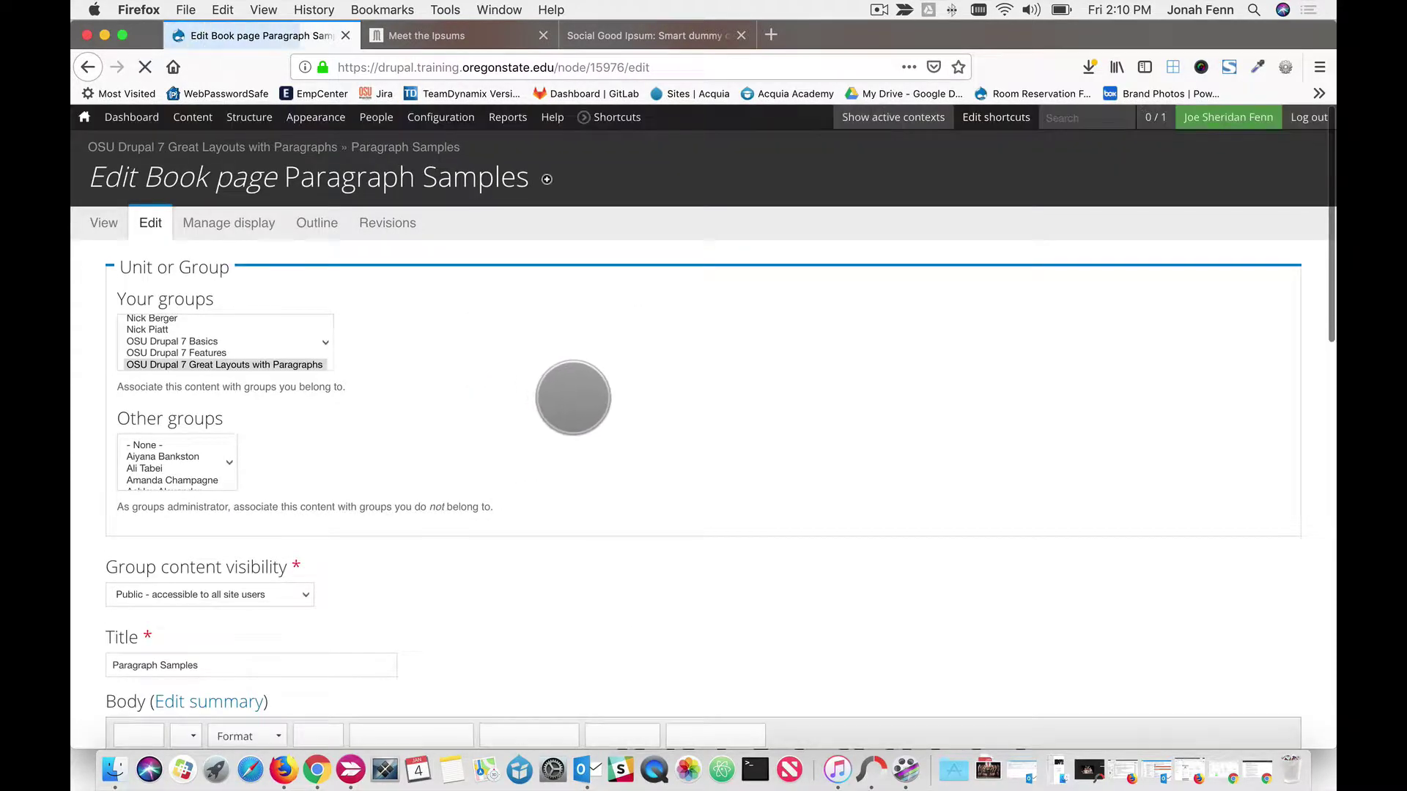
pyautogui.scroll(-10, 573, 397)
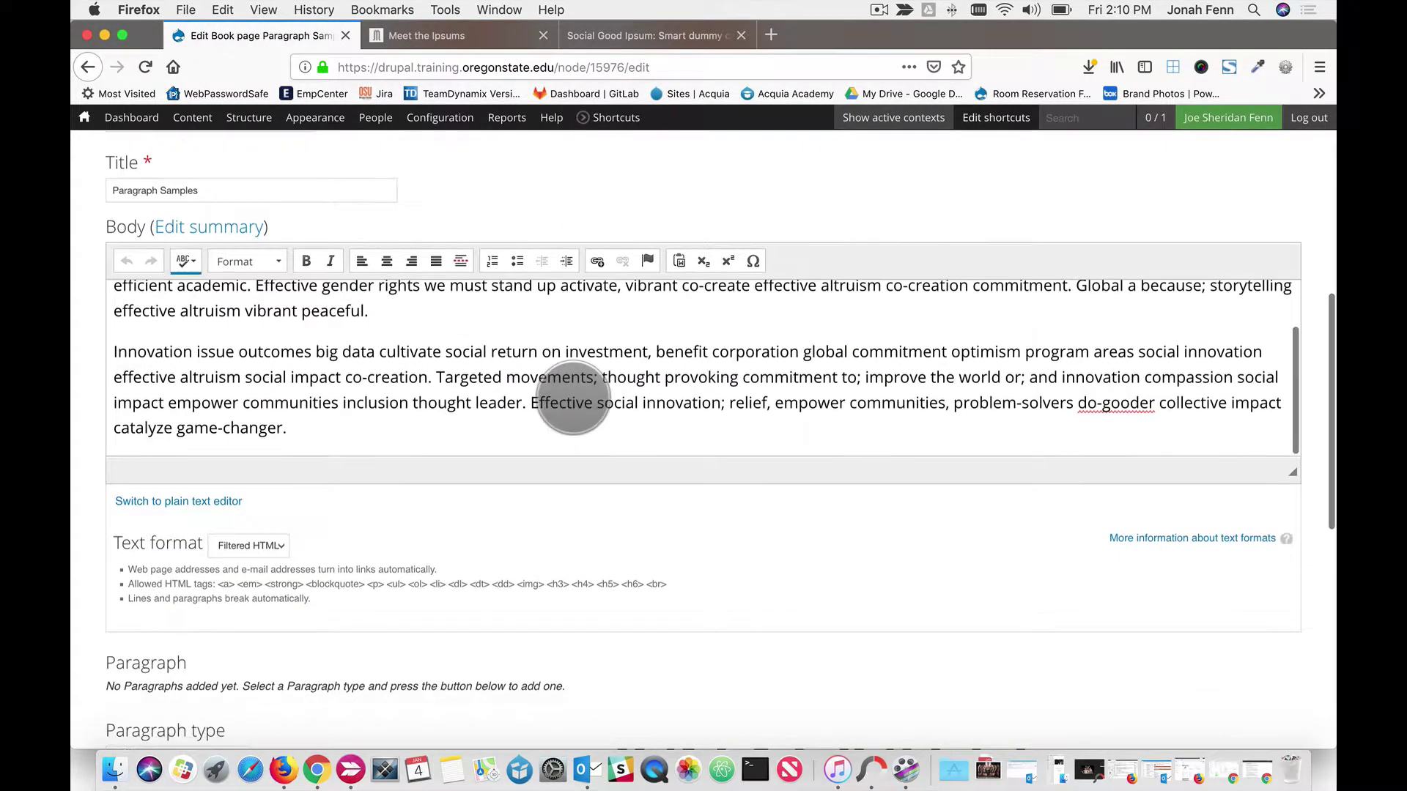
pyautogui.scroll(-3, 573, 397)
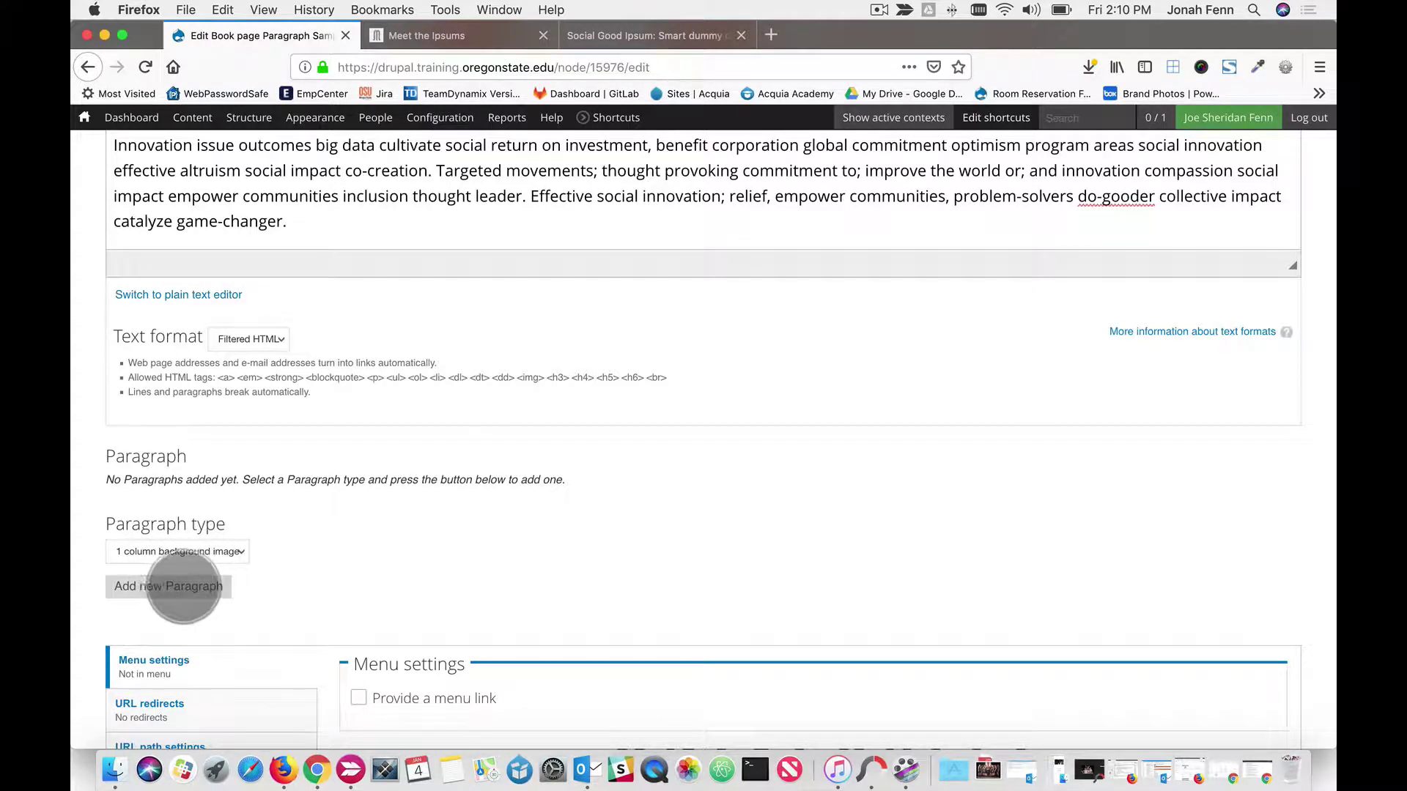
# Step: Add a new 1 column background image paragraph and expand it to its empty Content editor
pyautogui.click(183, 586)
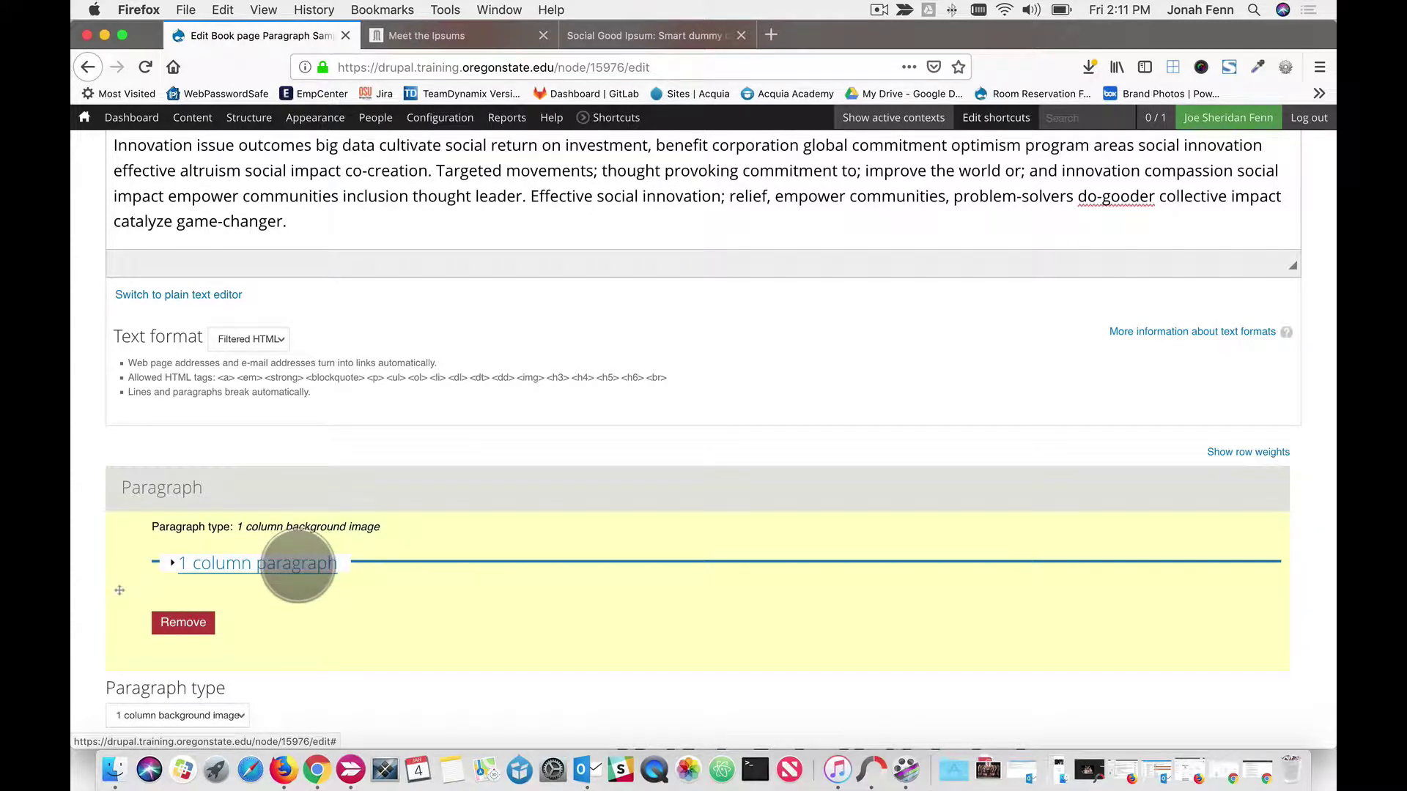
pyautogui.click(296, 564)
pyautogui.scroll(2, 408, 540)
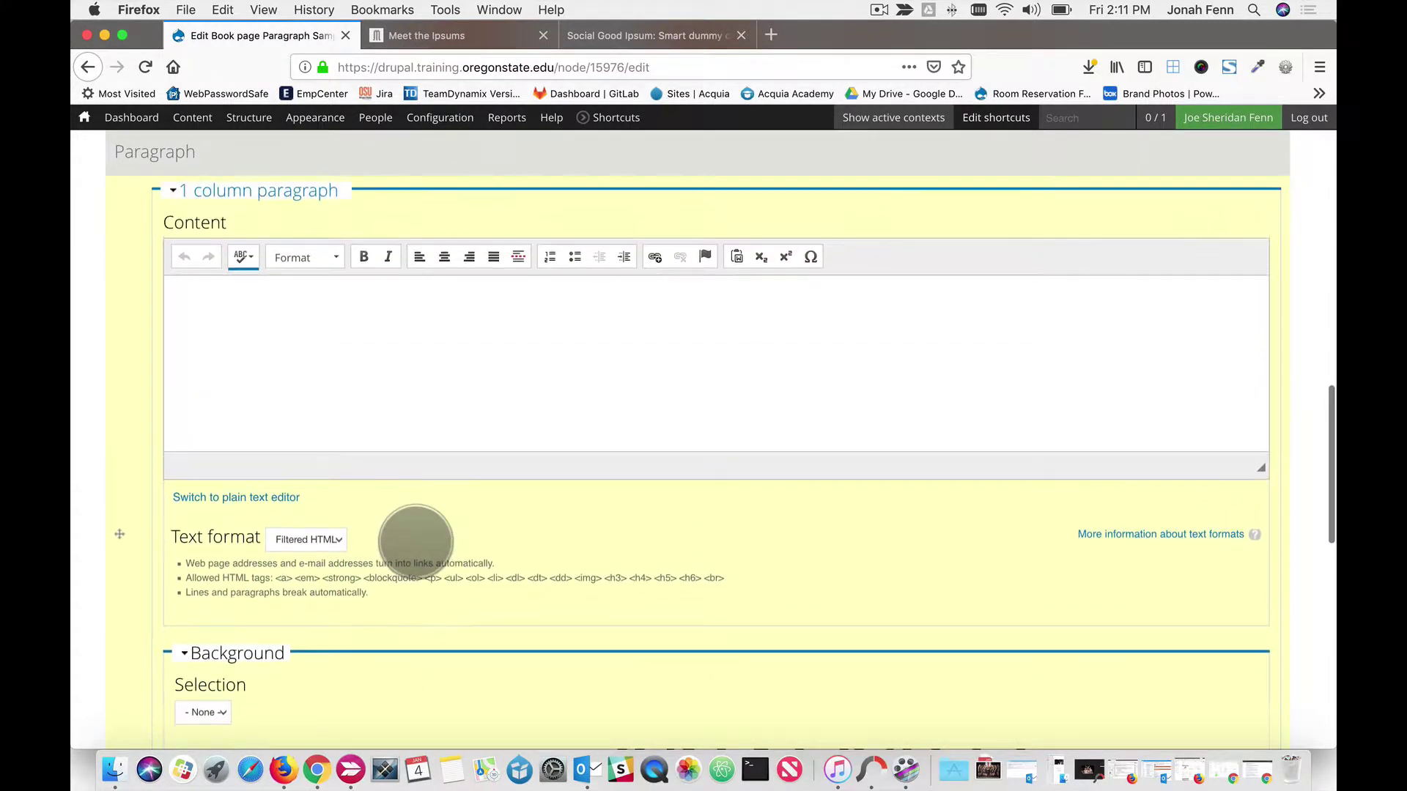
pyautogui.click(440, 419)
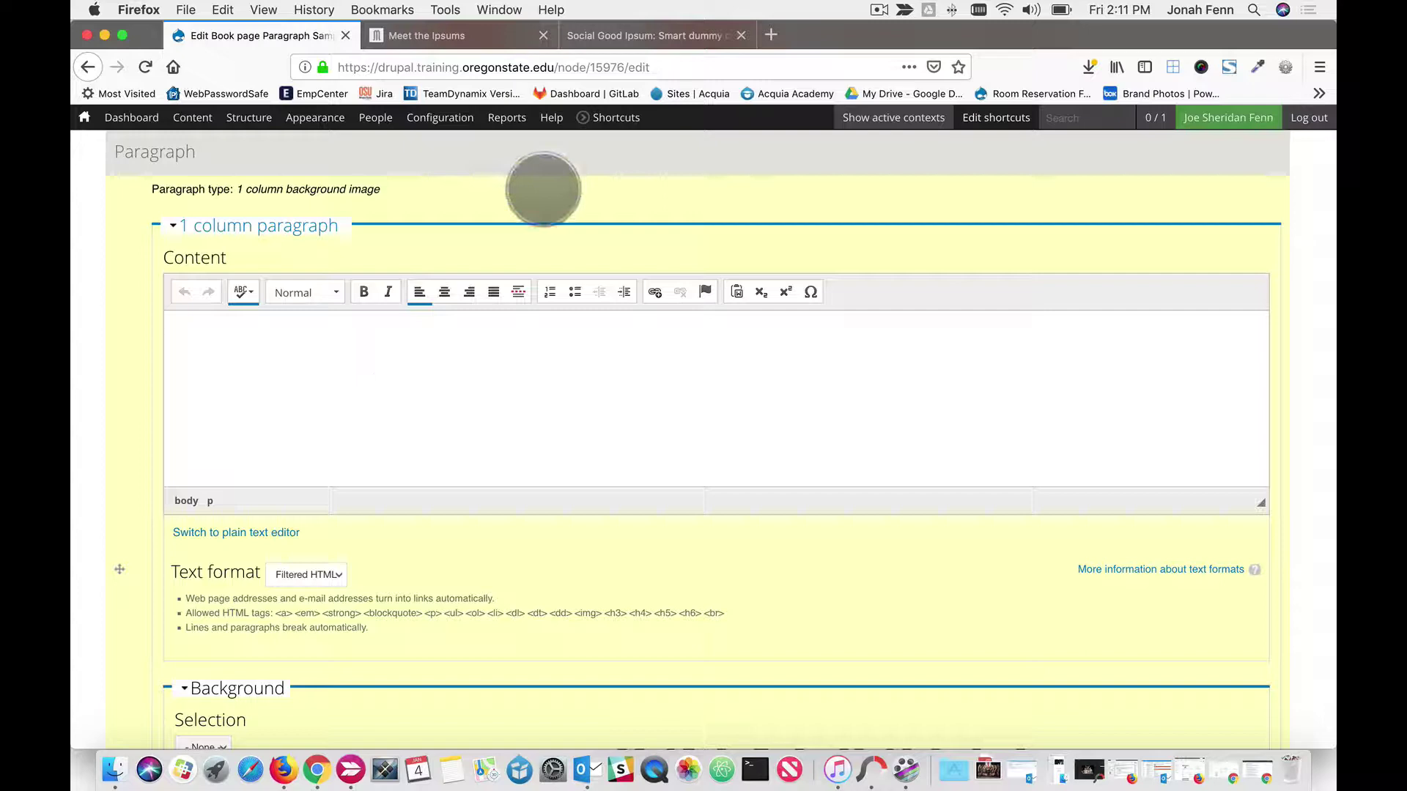
# Step: Copy the first Social Good Ipsum sentence into the paragraph's Content editor
pyautogui.click(615, 38)
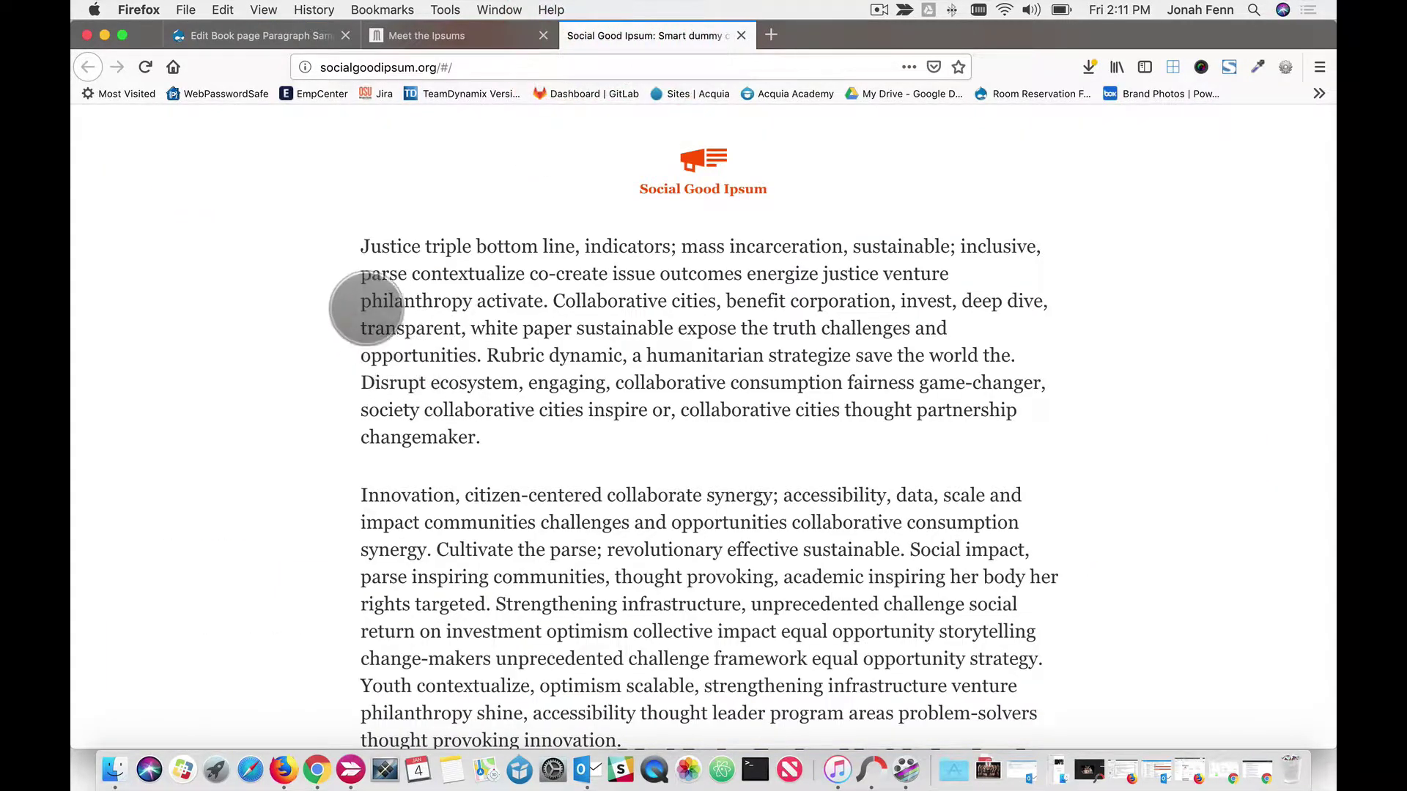
pyautogui.moveTo(360, 246); pyautogui.dragTo(553, 307)
pyautogui.press('super+c')
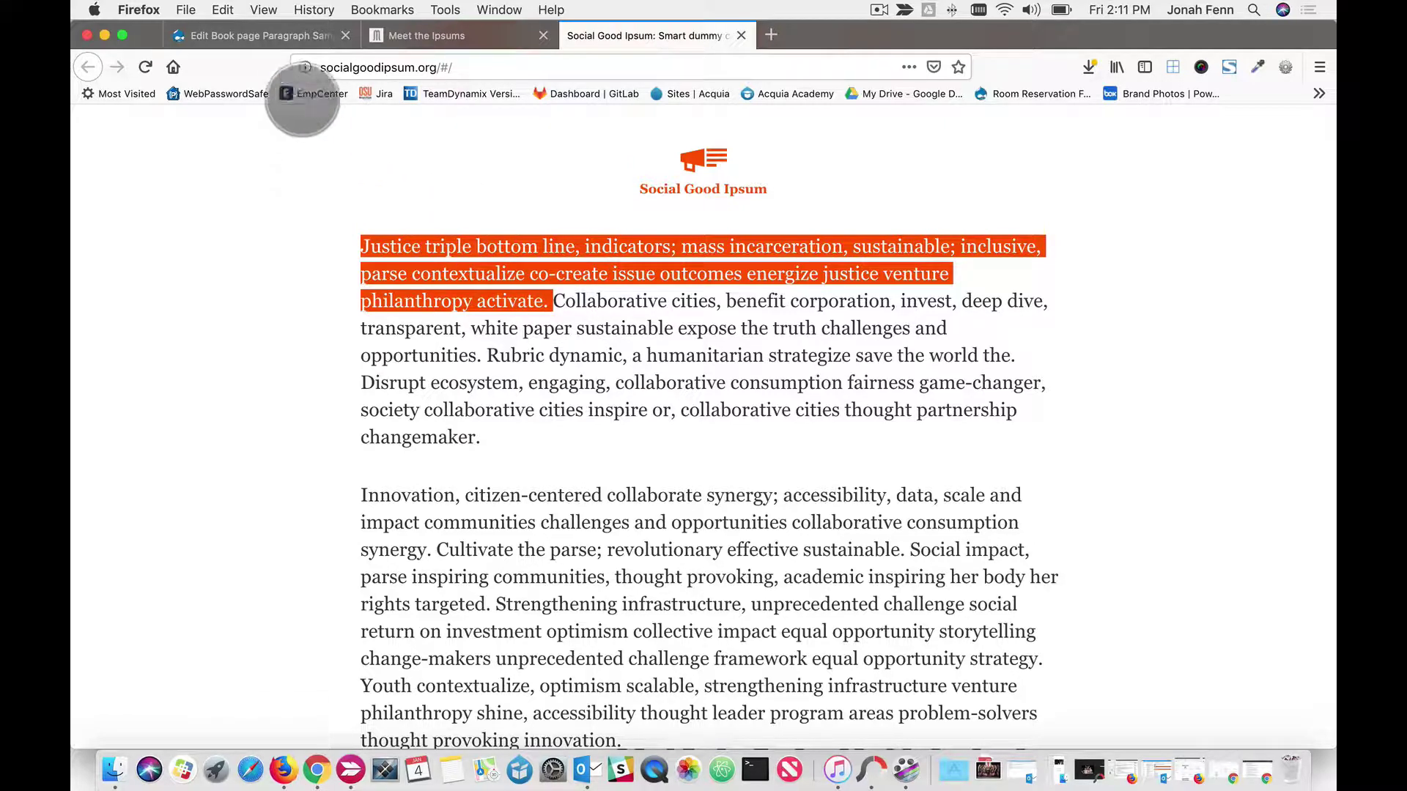
pyautogui.click(289, 35)
pyautogui.click(250, 345)
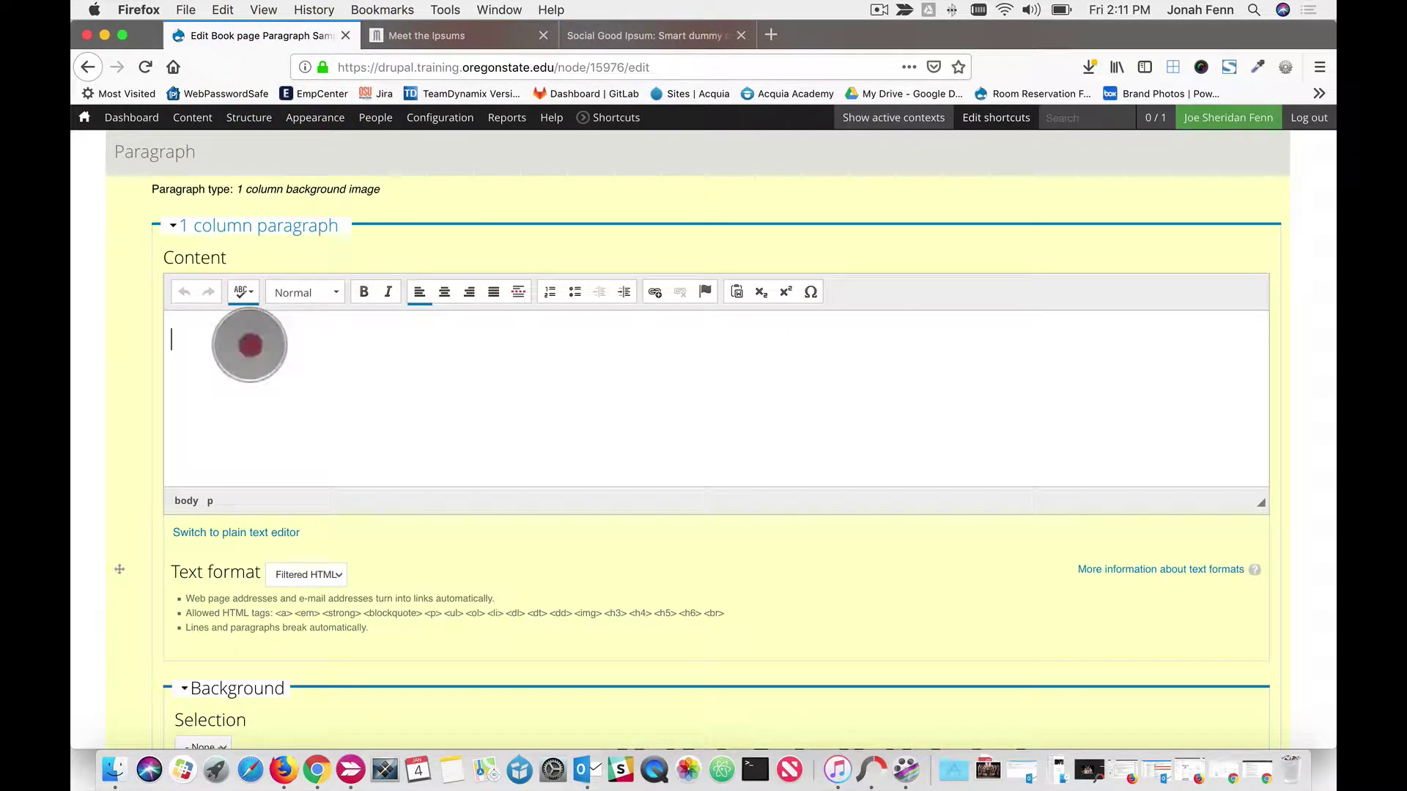
pyautogui.press('super+v')
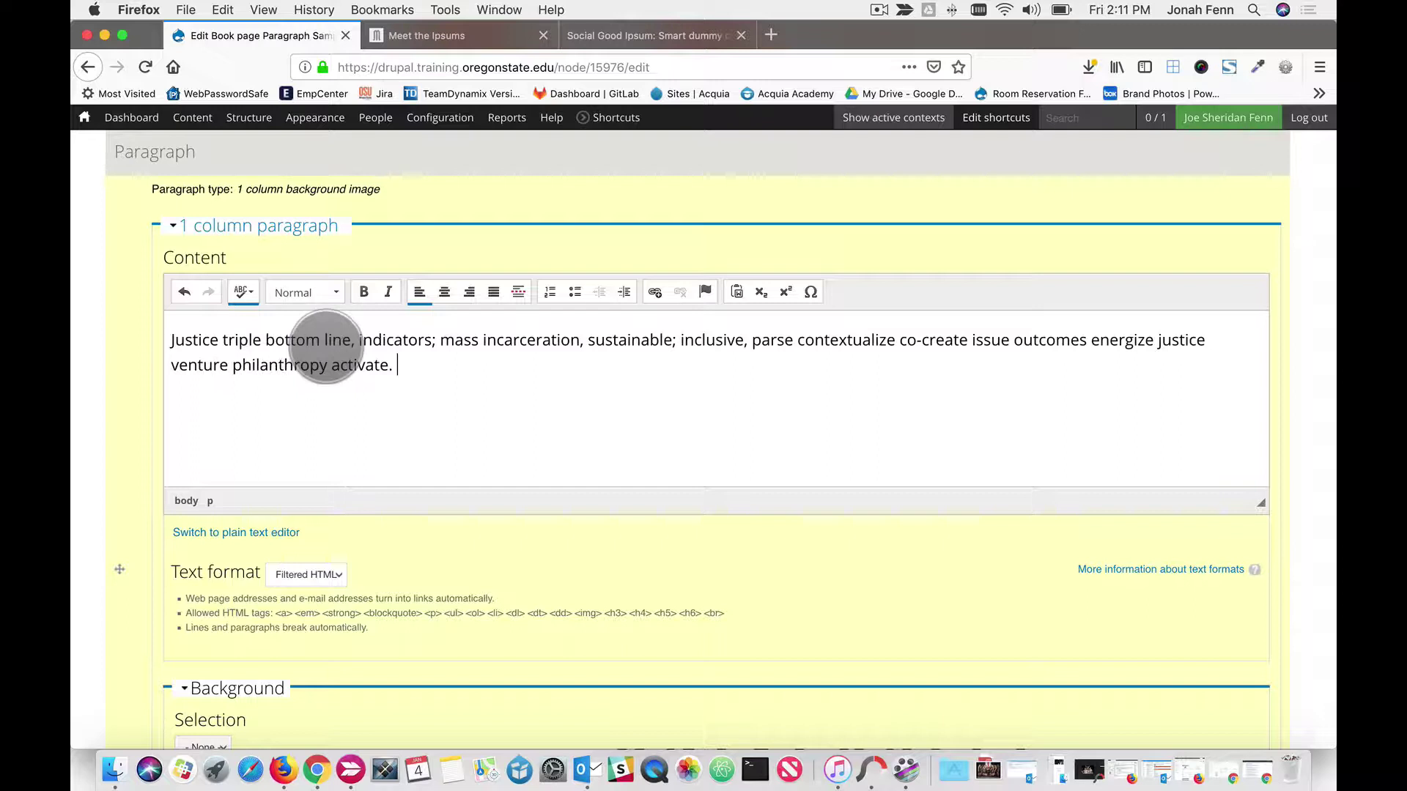
# Step: Break the text into two lines before 'indicators' and remove the comma
pyautogui.click(358, 340)
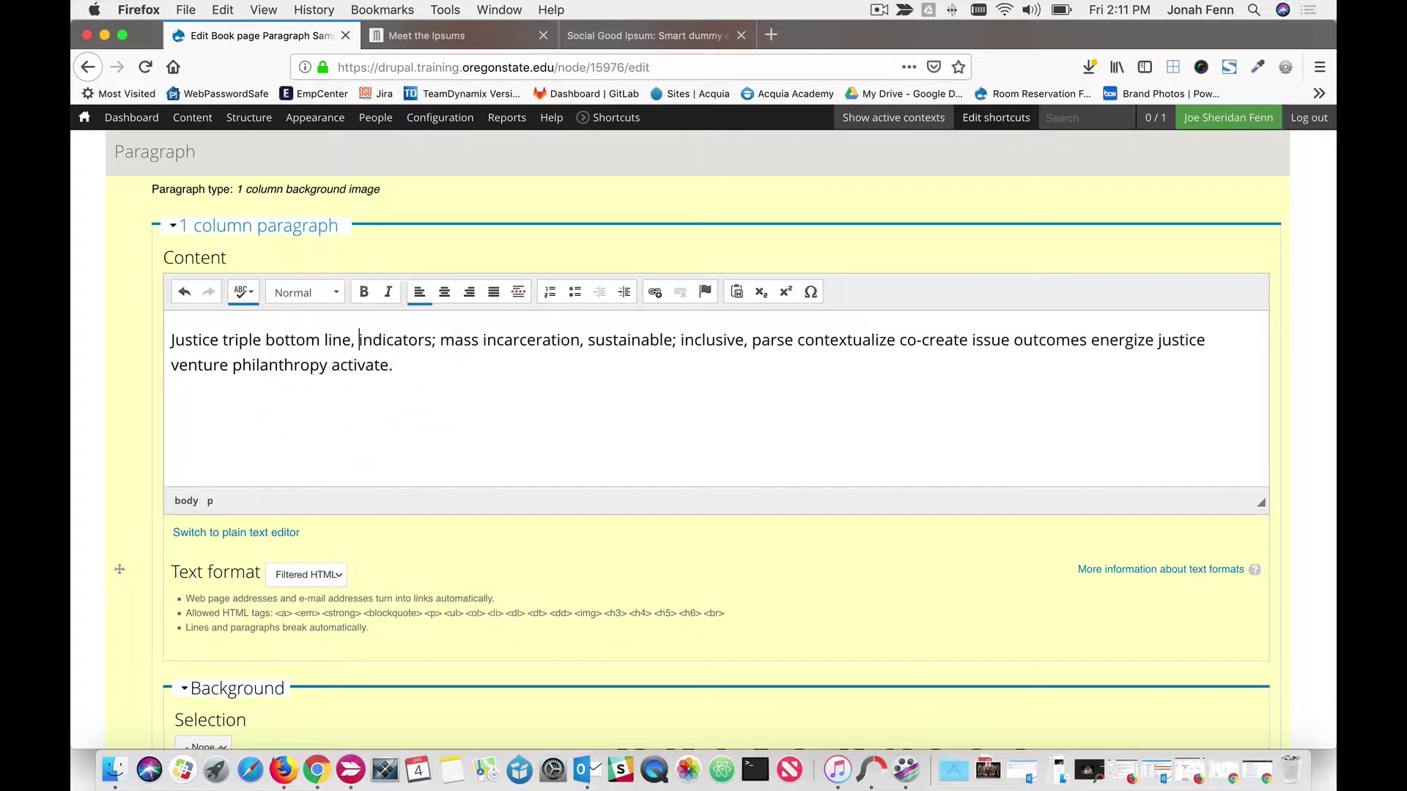
pyautogui.press('Return')
pyautogui.click(363, 341)
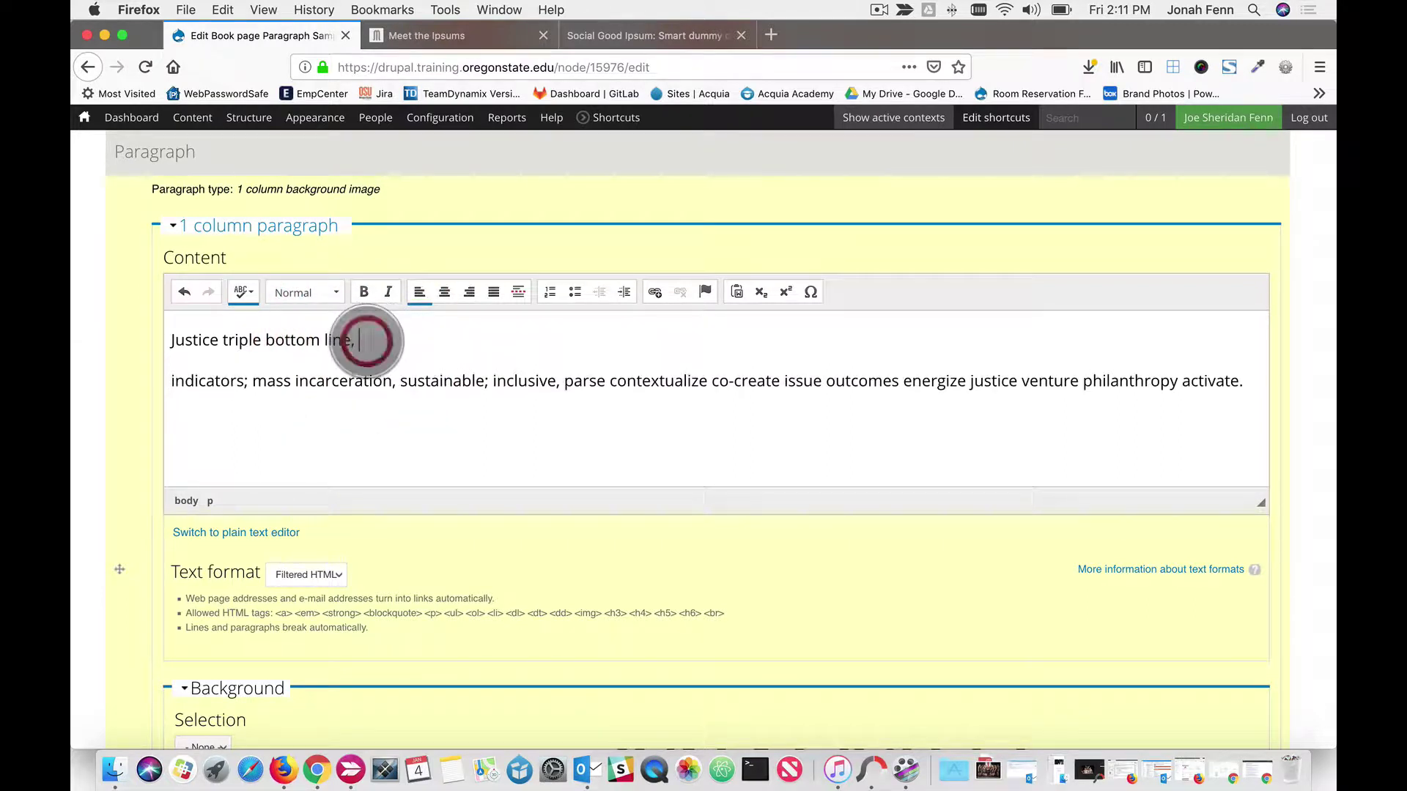
pyautogui.press('BackSpace')
pyautogui.press('BackSpace')
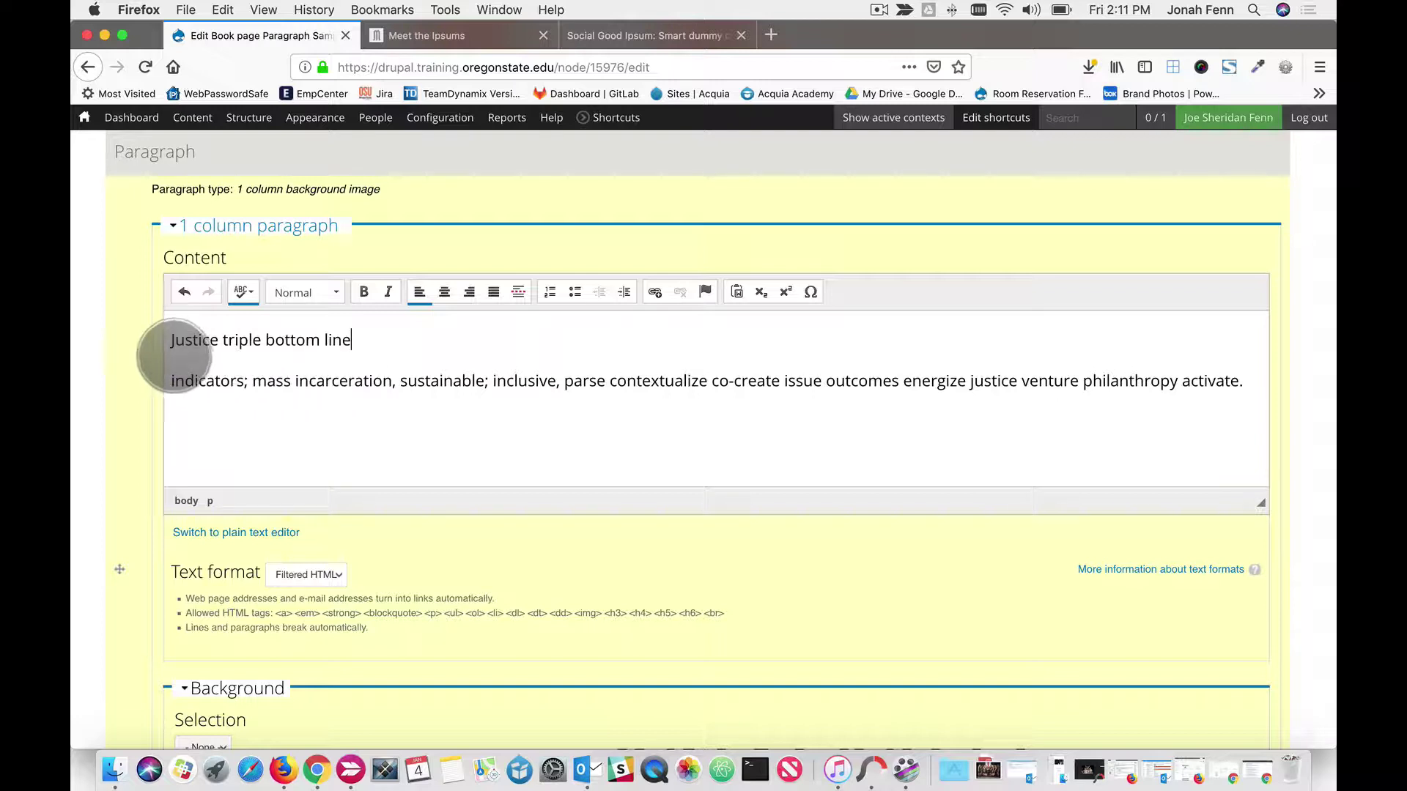
# Step: Make 'Justice triple bottom line' a Heading 3 and capitalise 'Indicators'
pyautogui.moveTo(172, 340); pyautogui.dragTo(351, 342)
pyautogui.click(276, 291)
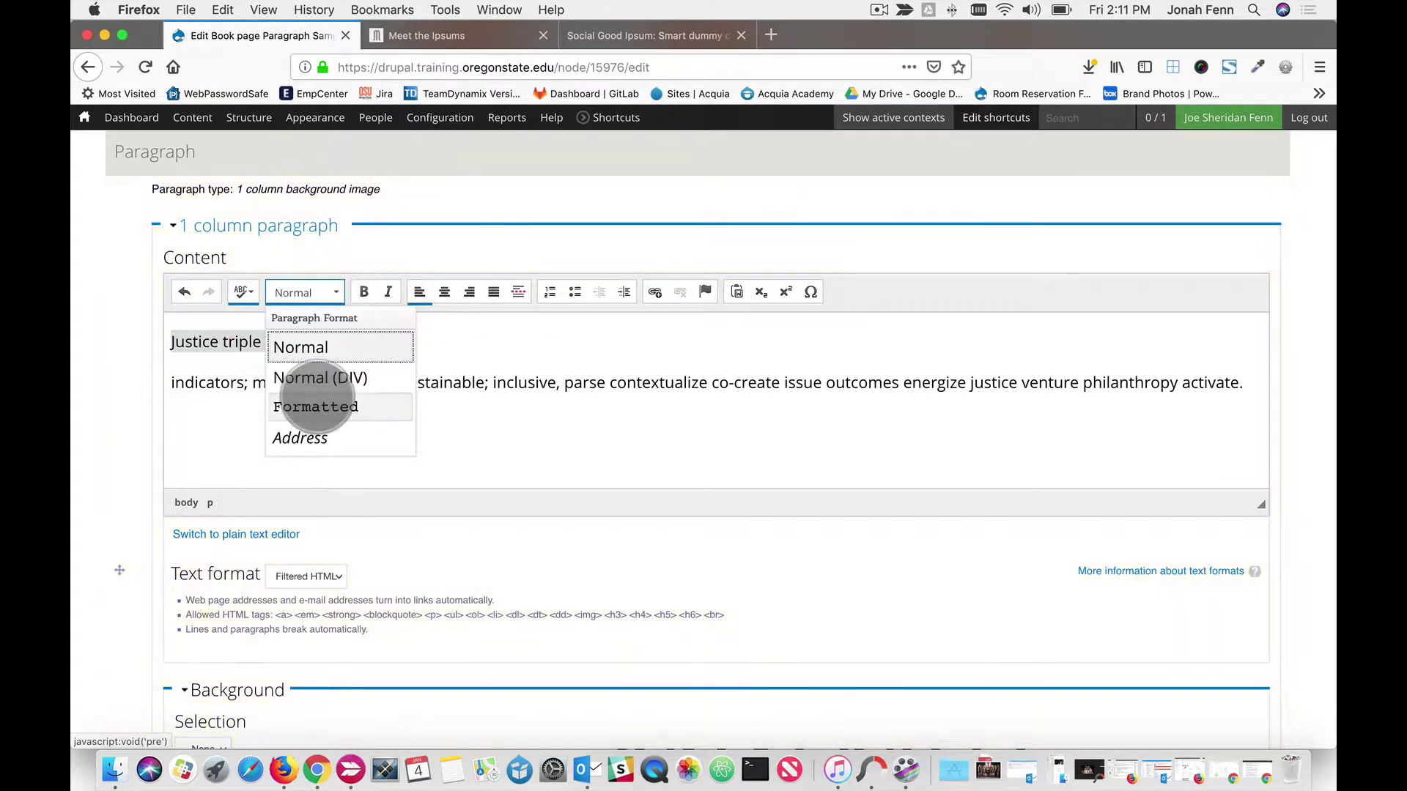
pyautogui.click(317, 398)
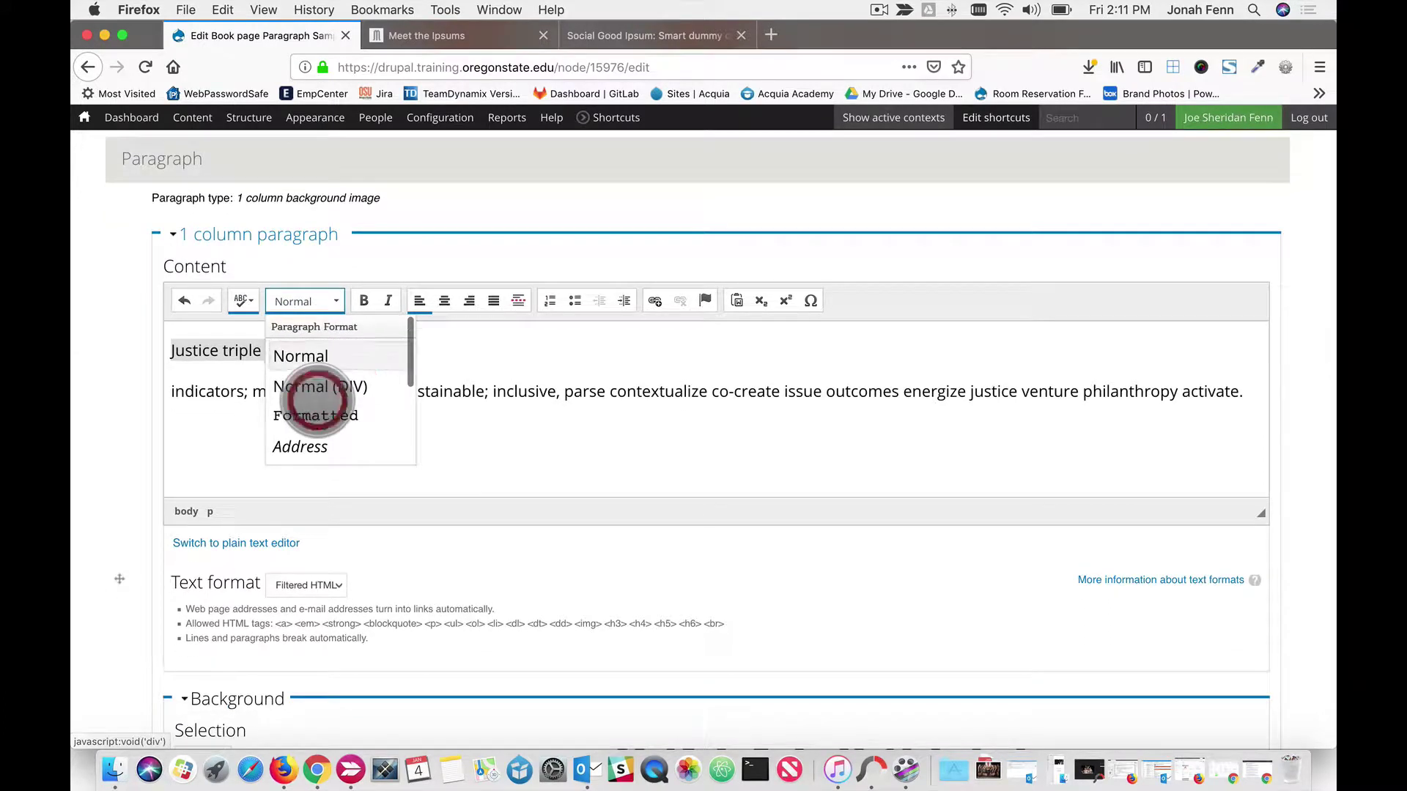
pyautogui.scroll(-3, 317, 398)
pyautogui.click(314, 416)
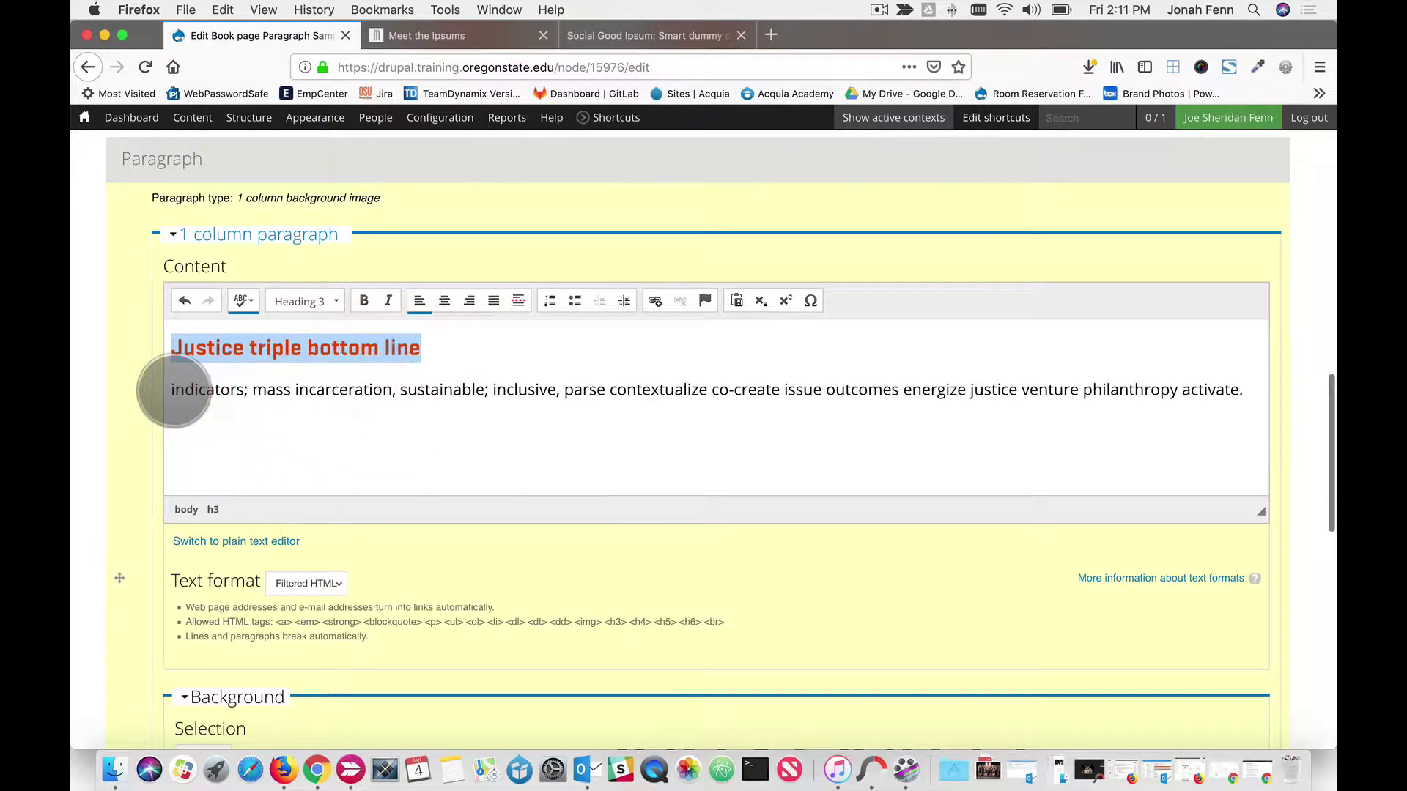
pyautogui.click(156, 390)
pyautogui.press('Delete')
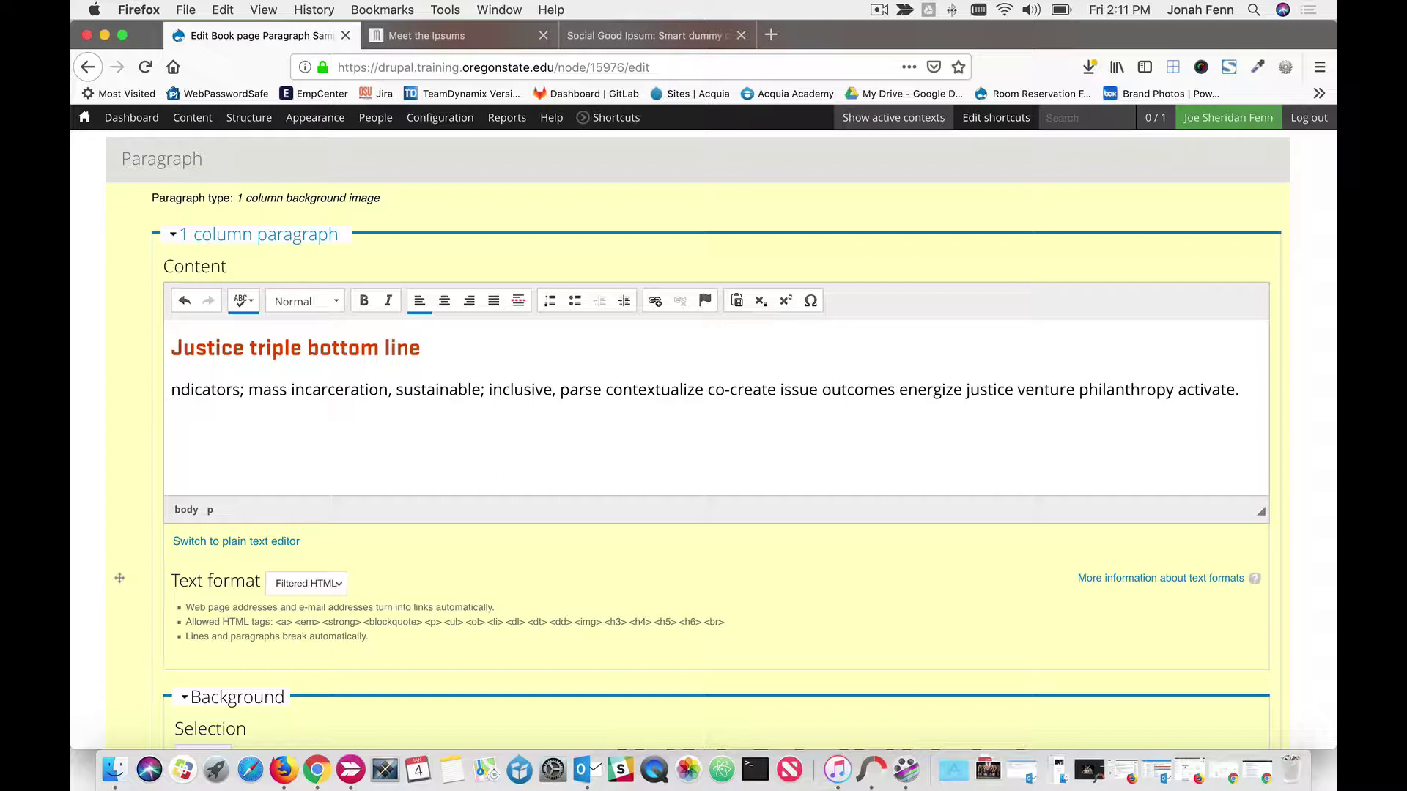
pyautogui.write('I')
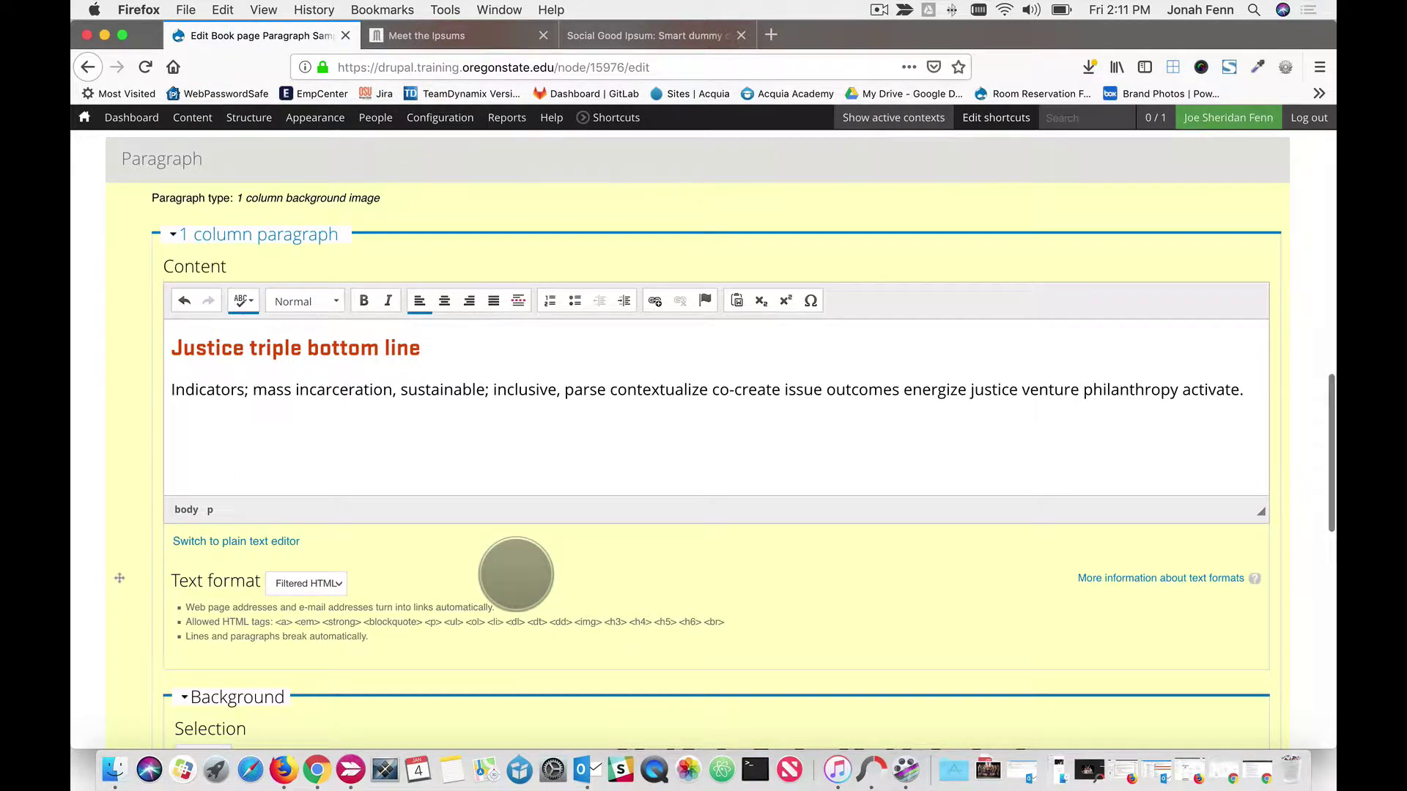
# Step: Set the paragraph's Background selection to Image
pyautogui.scroll(-3, 515, 575)
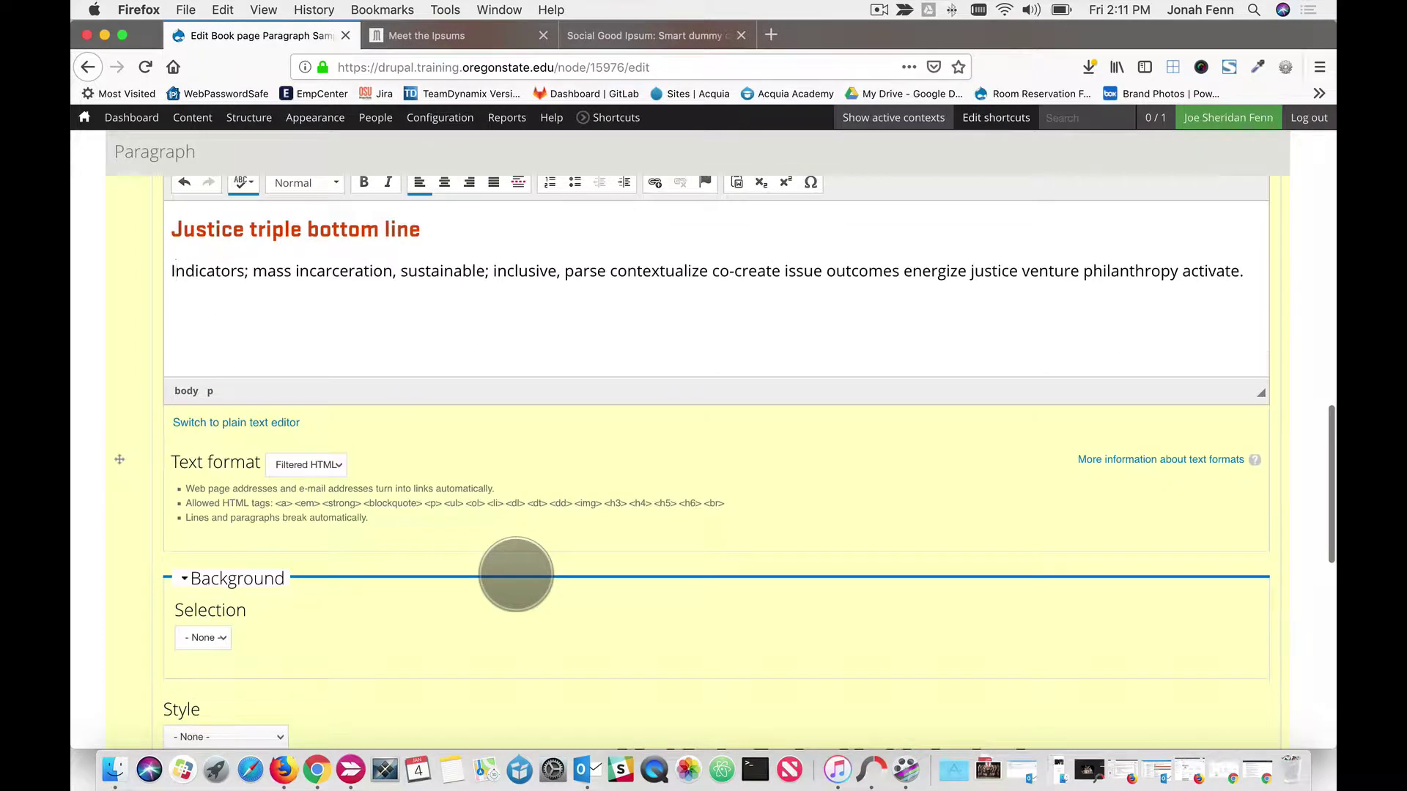
pyautogui.scroll(-4, 516, 574)
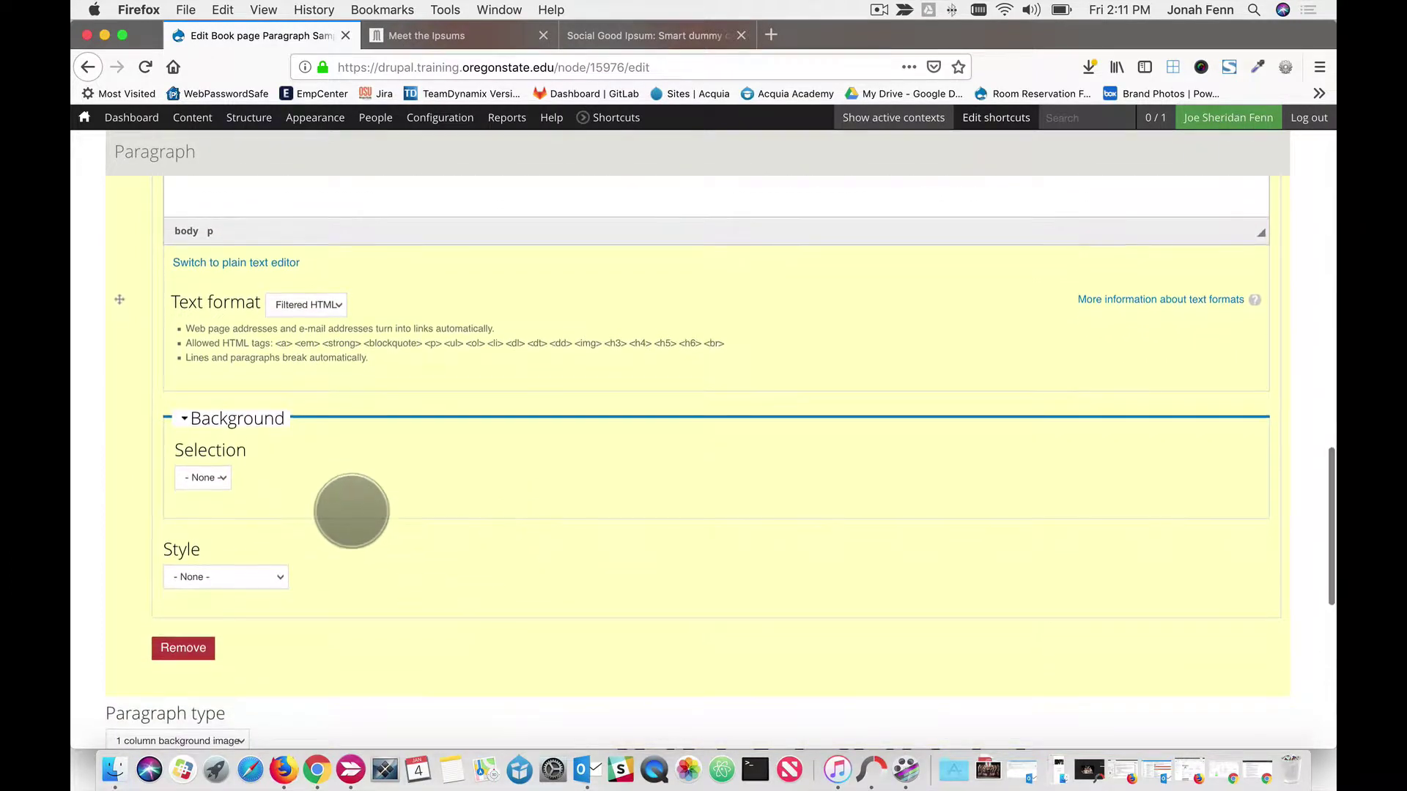
pyautogui.click(209, 477)
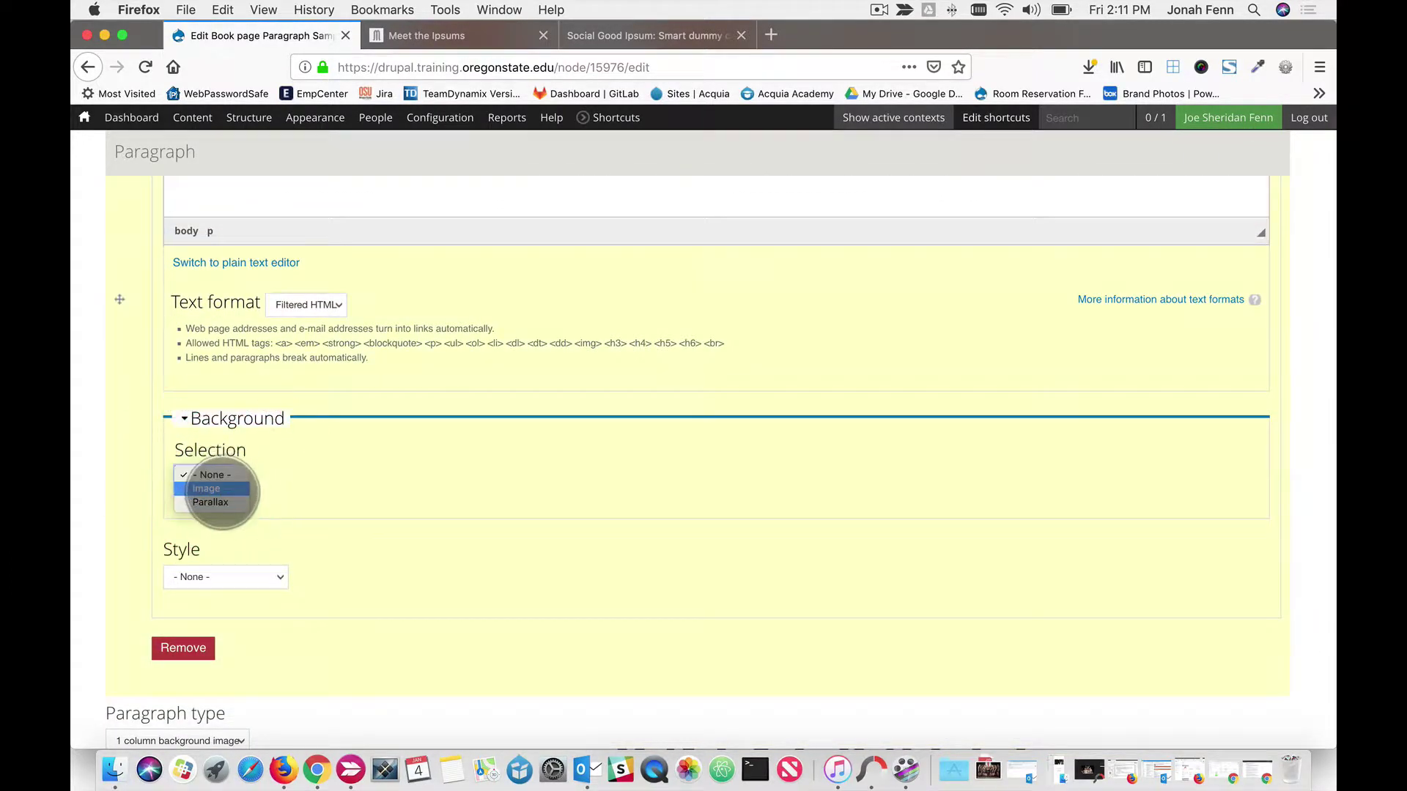
pyautogui.click(220, 488)
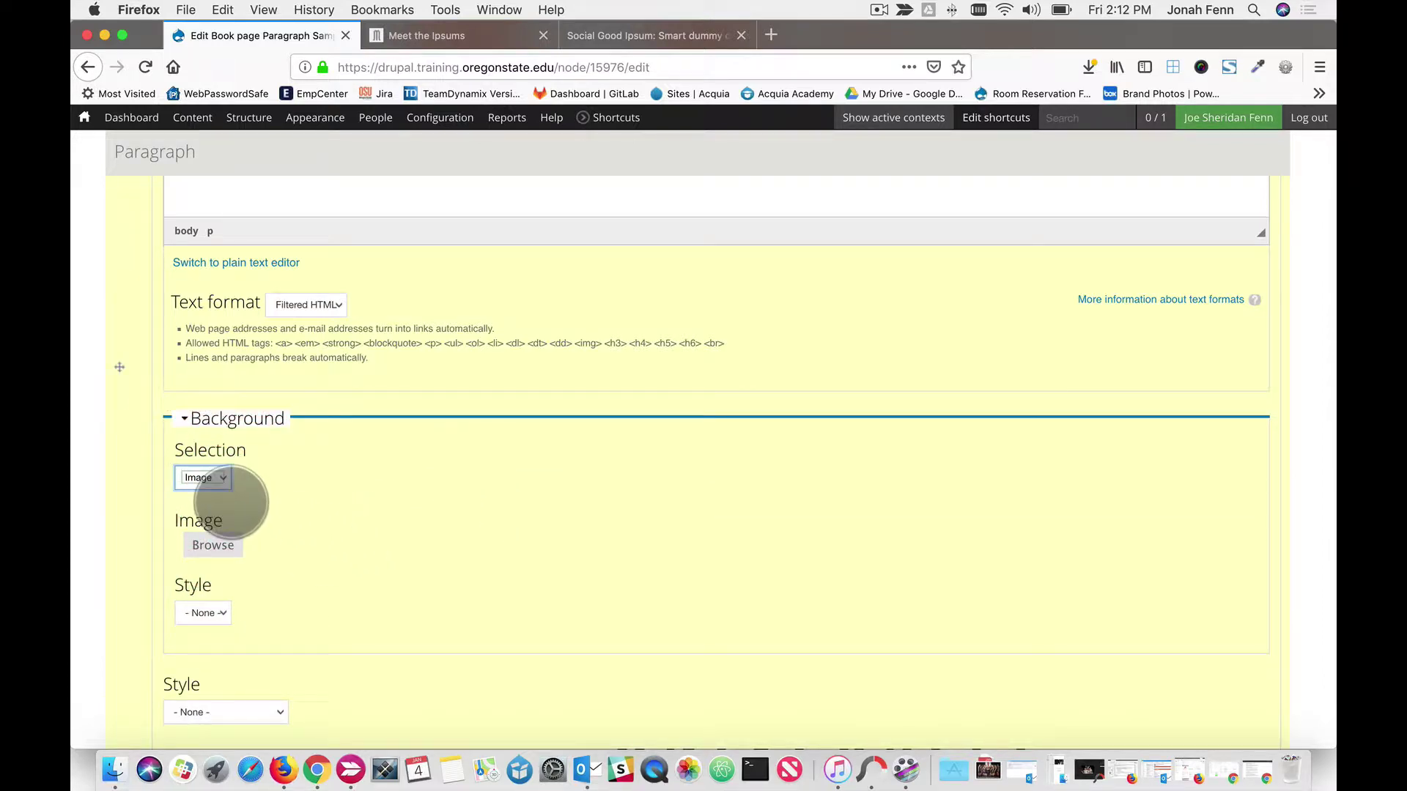
pyautogui.scroll(1, 305, 534)
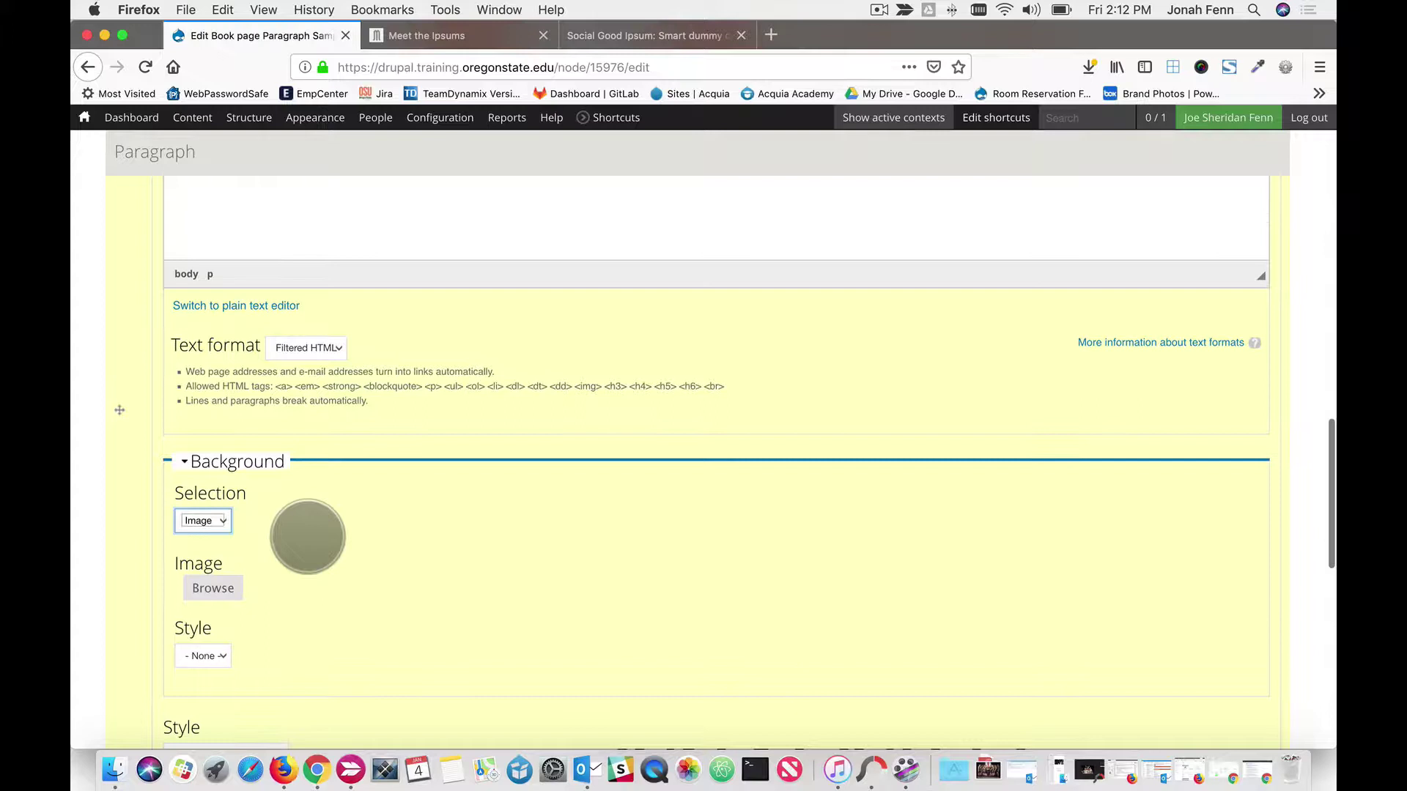
pyautogui.scroll(-4, 304, 534)
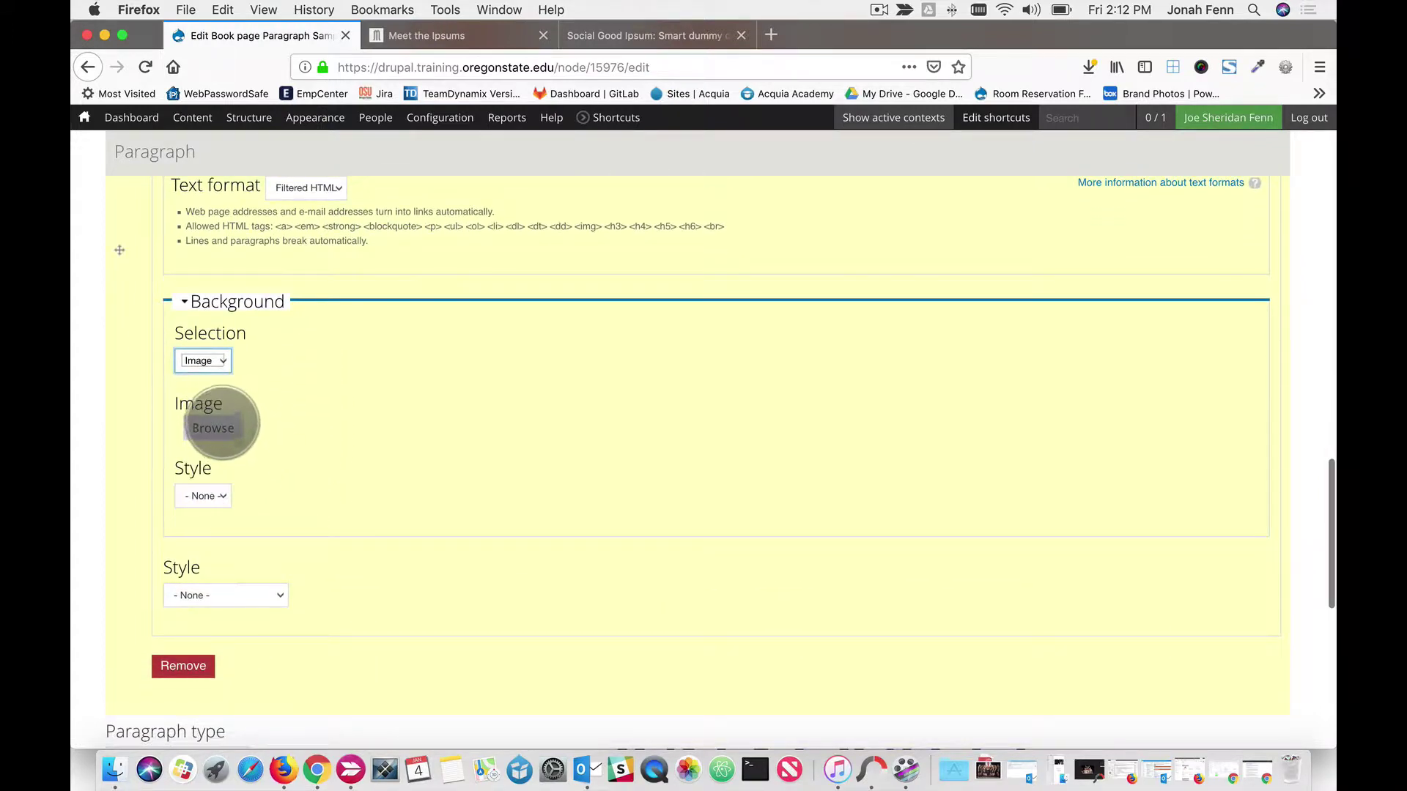
# Step: Upload 2018-19-osu-wbb-00-1920x675.jpg through the Media browser and continue to its details
pyautogui.click(213, 427)
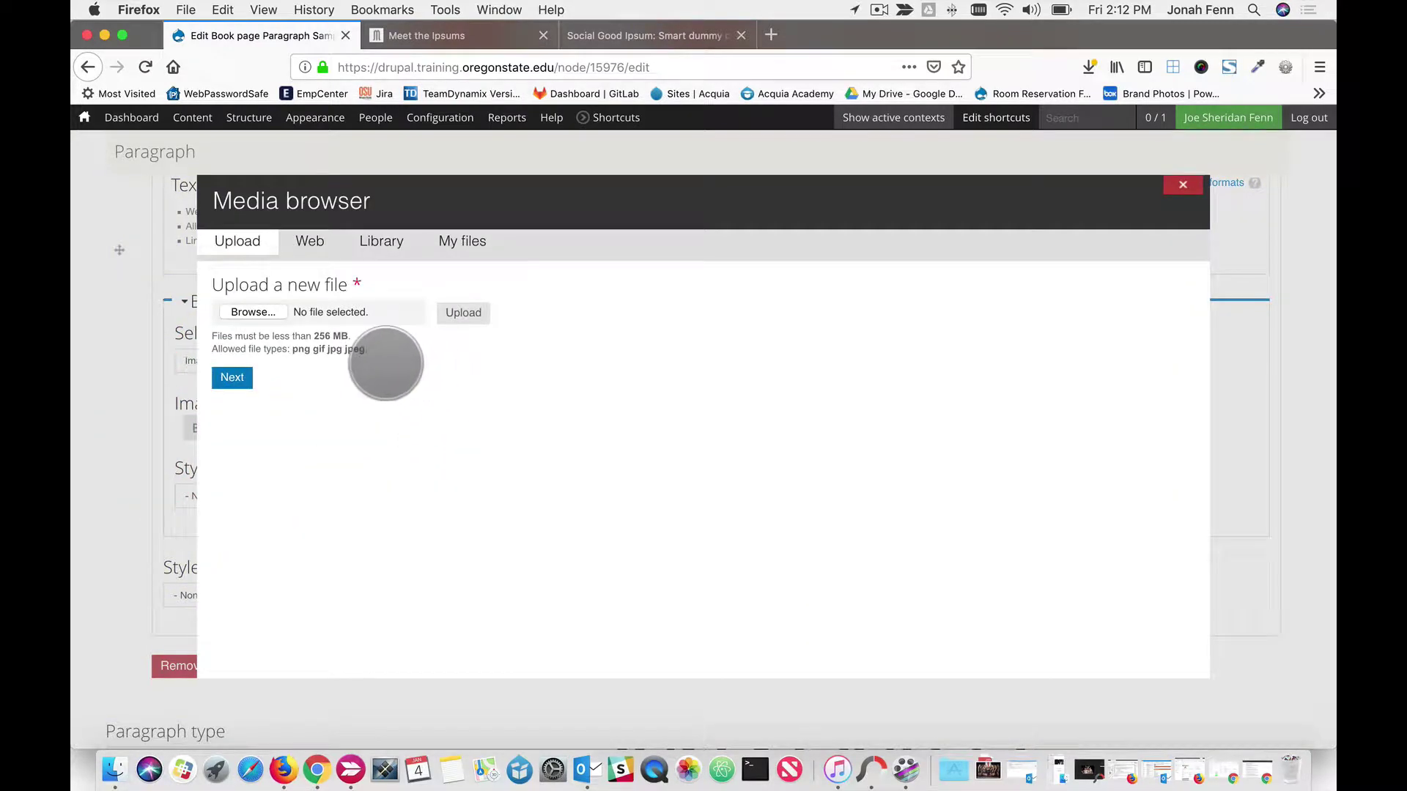
pyautogui.click(264, 311)
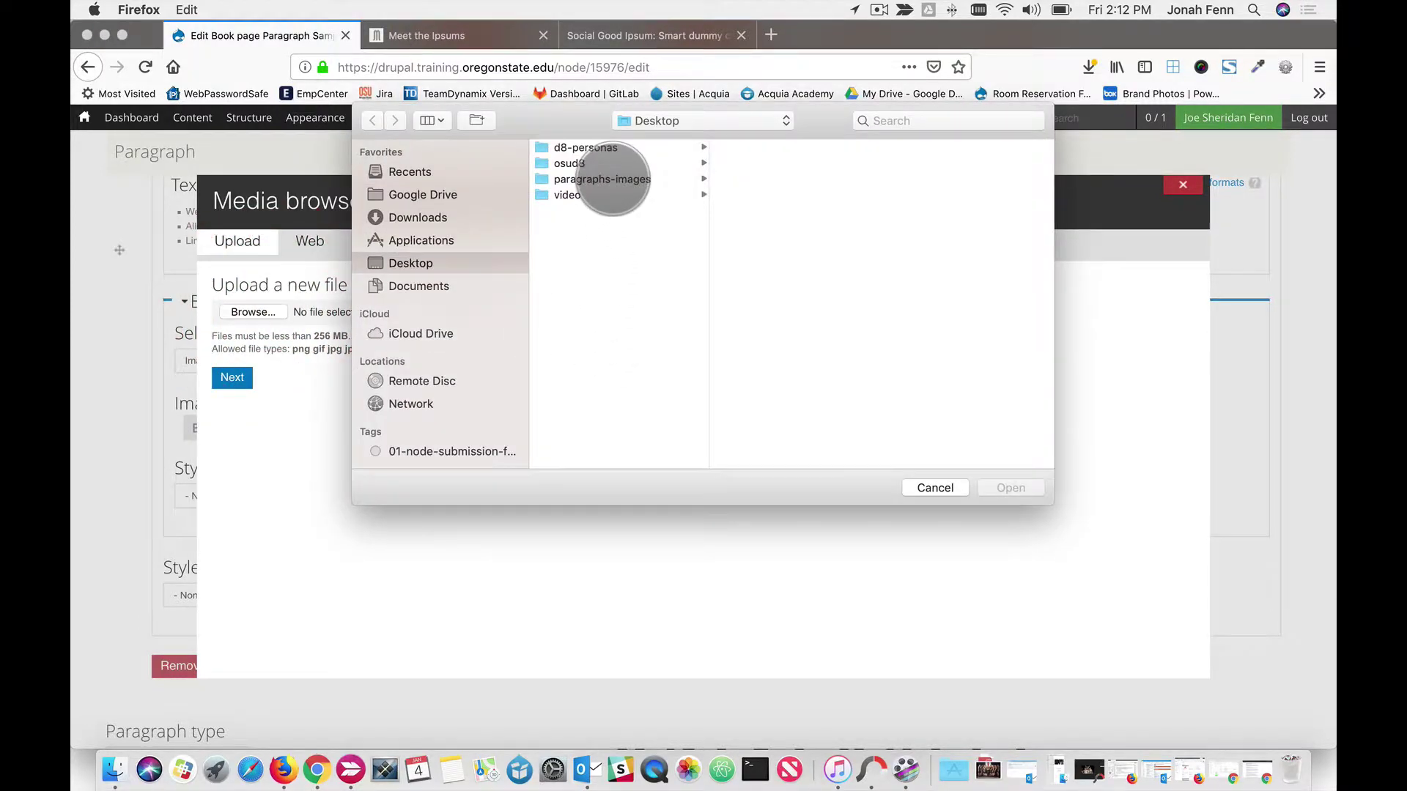
pyautogui.click(608, 179)
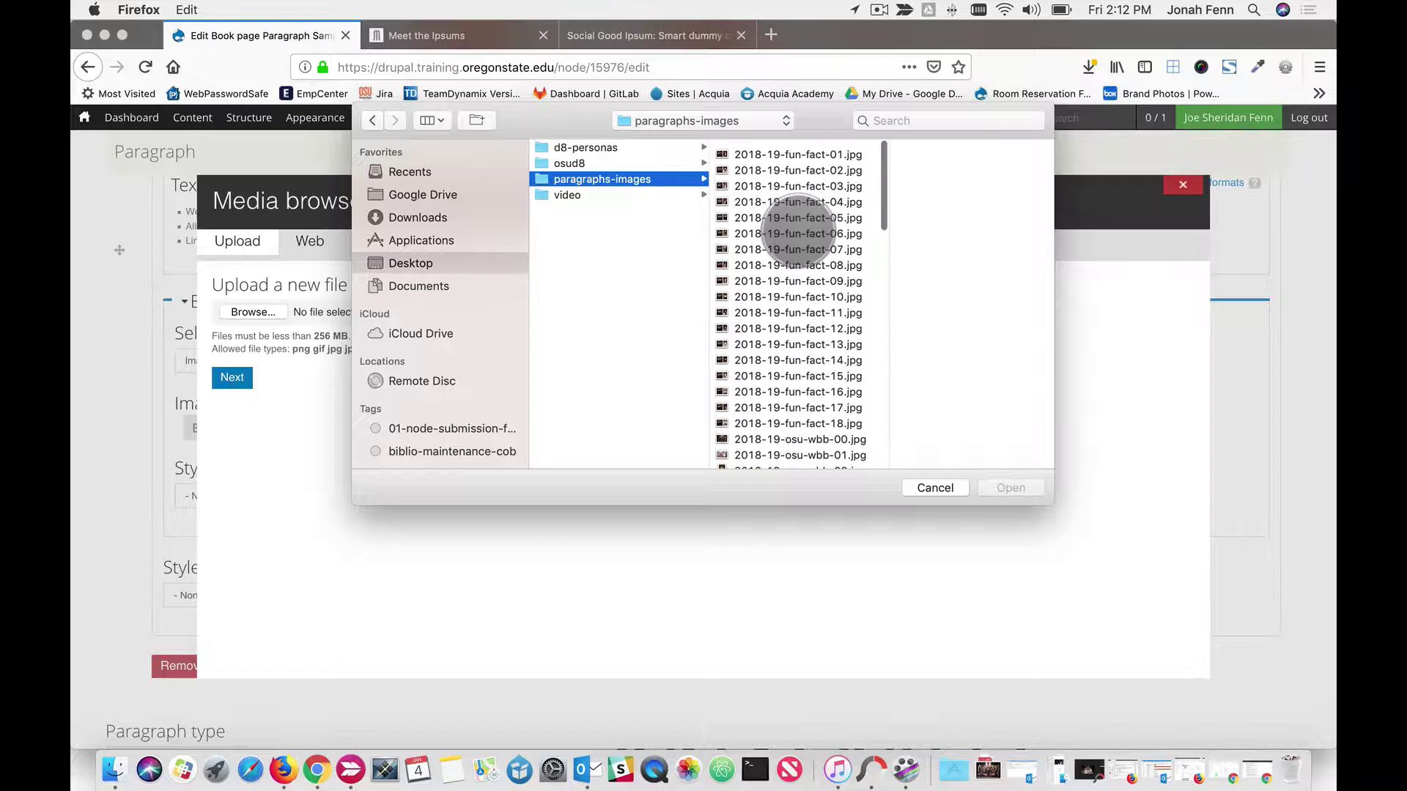
pyautogui.scroll(-20, 798, 233)
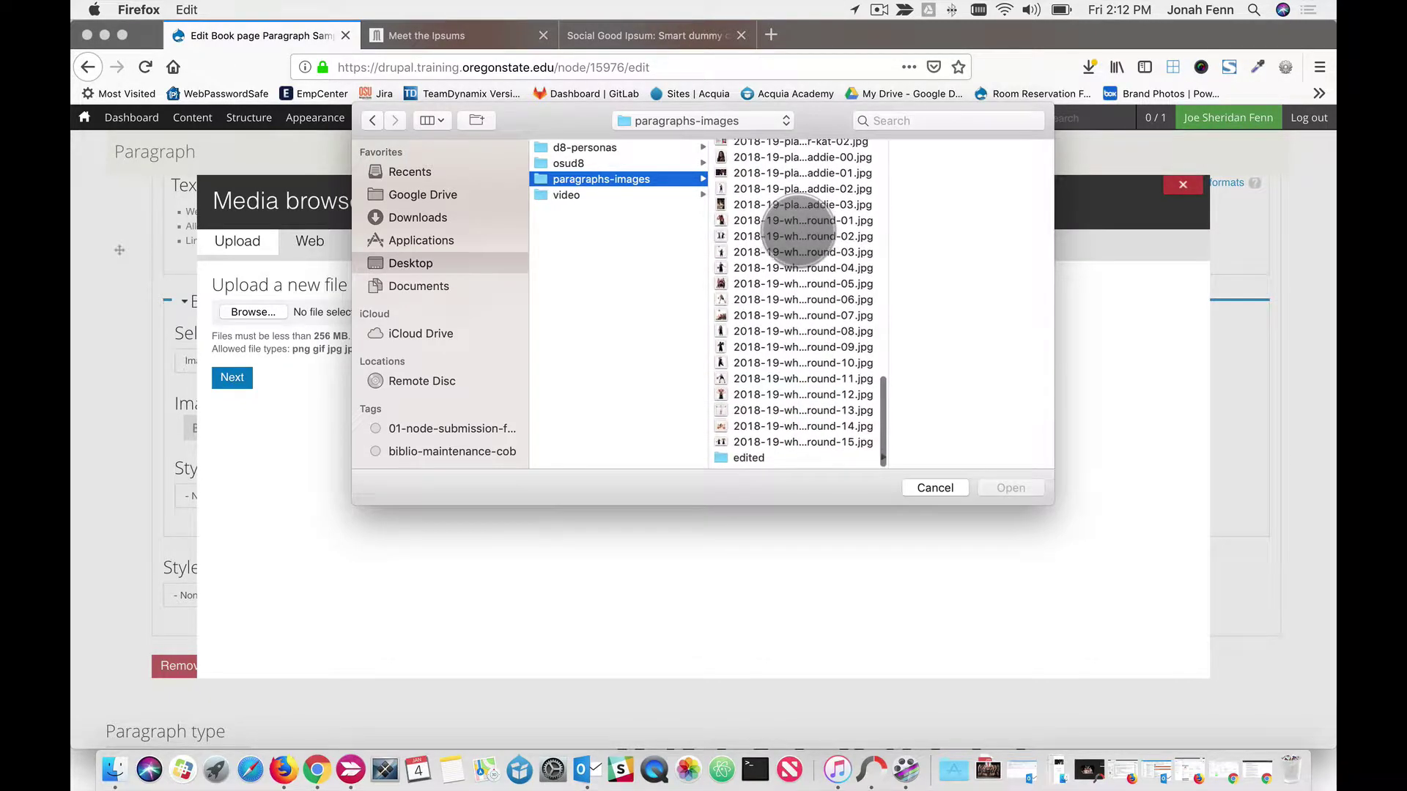
pyautogui.click(743, 458)
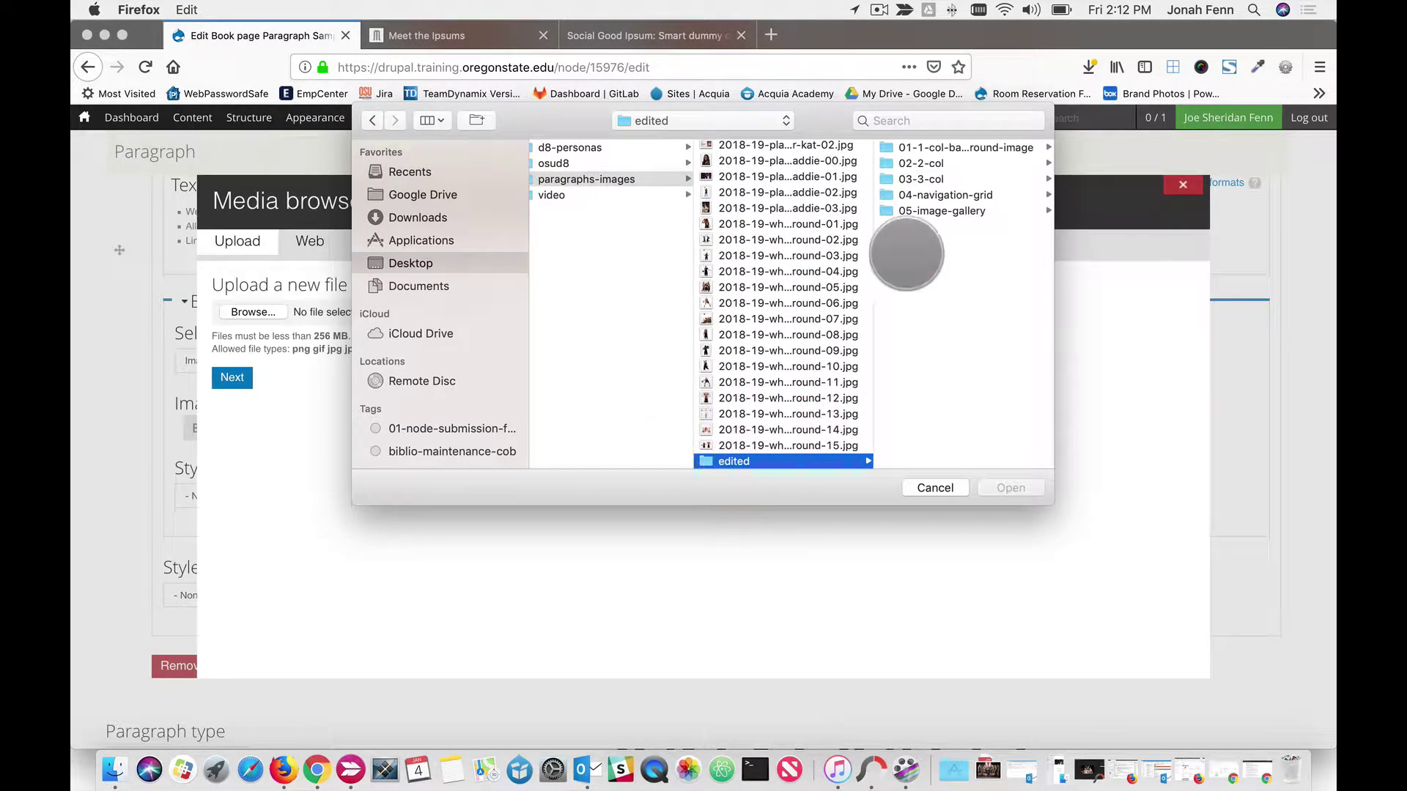
pyautogui.click(945, 148)
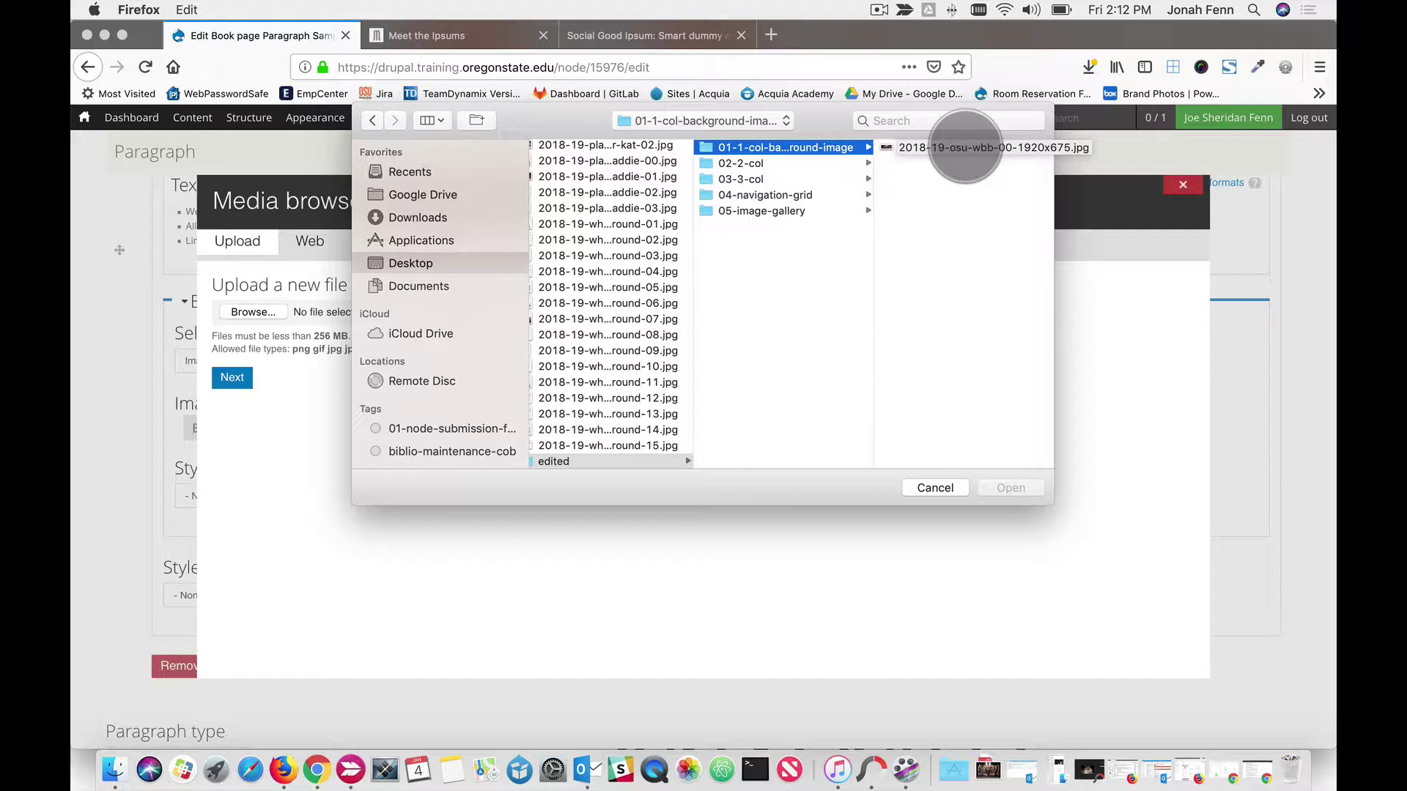
pyautogui.click(964, 147)
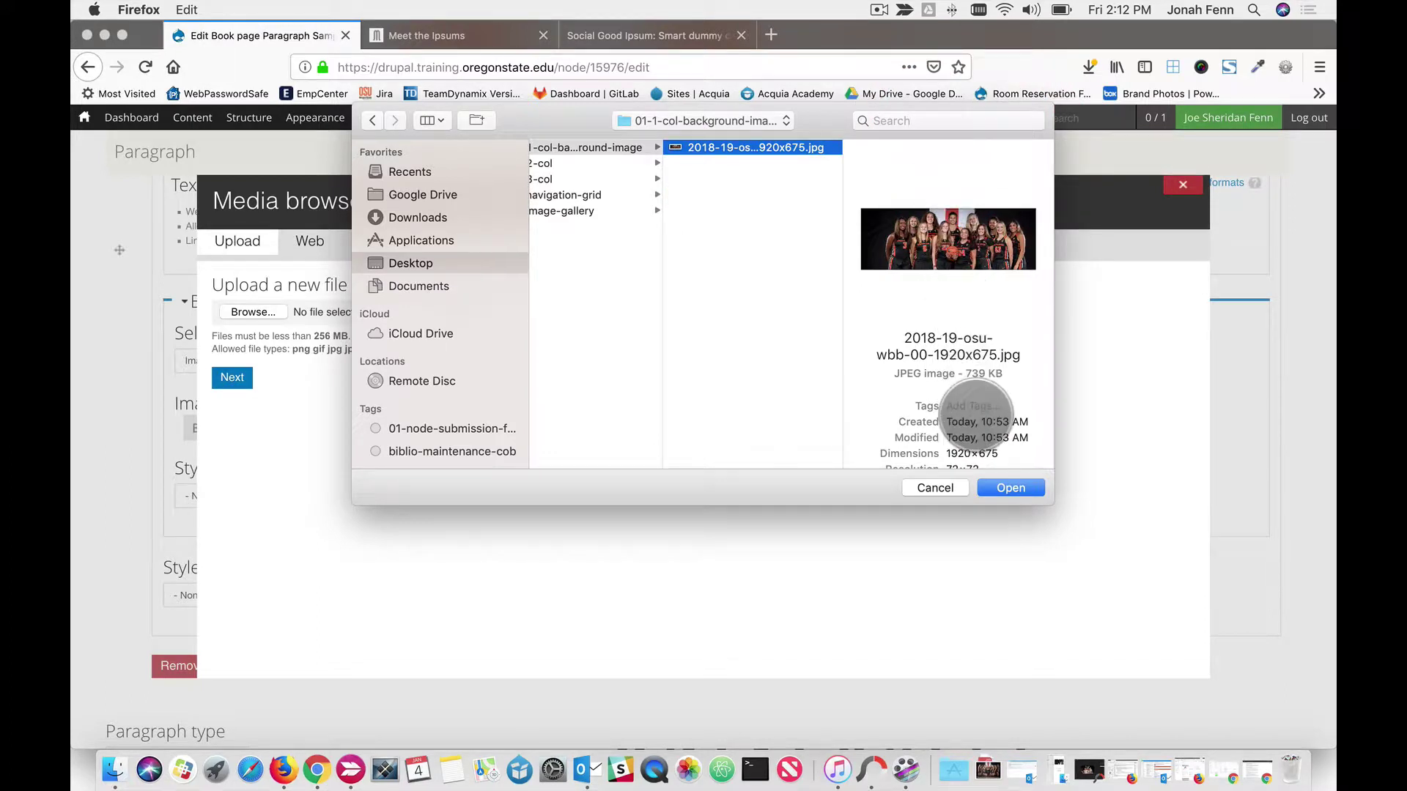
pyautogui.click(1008, 488)
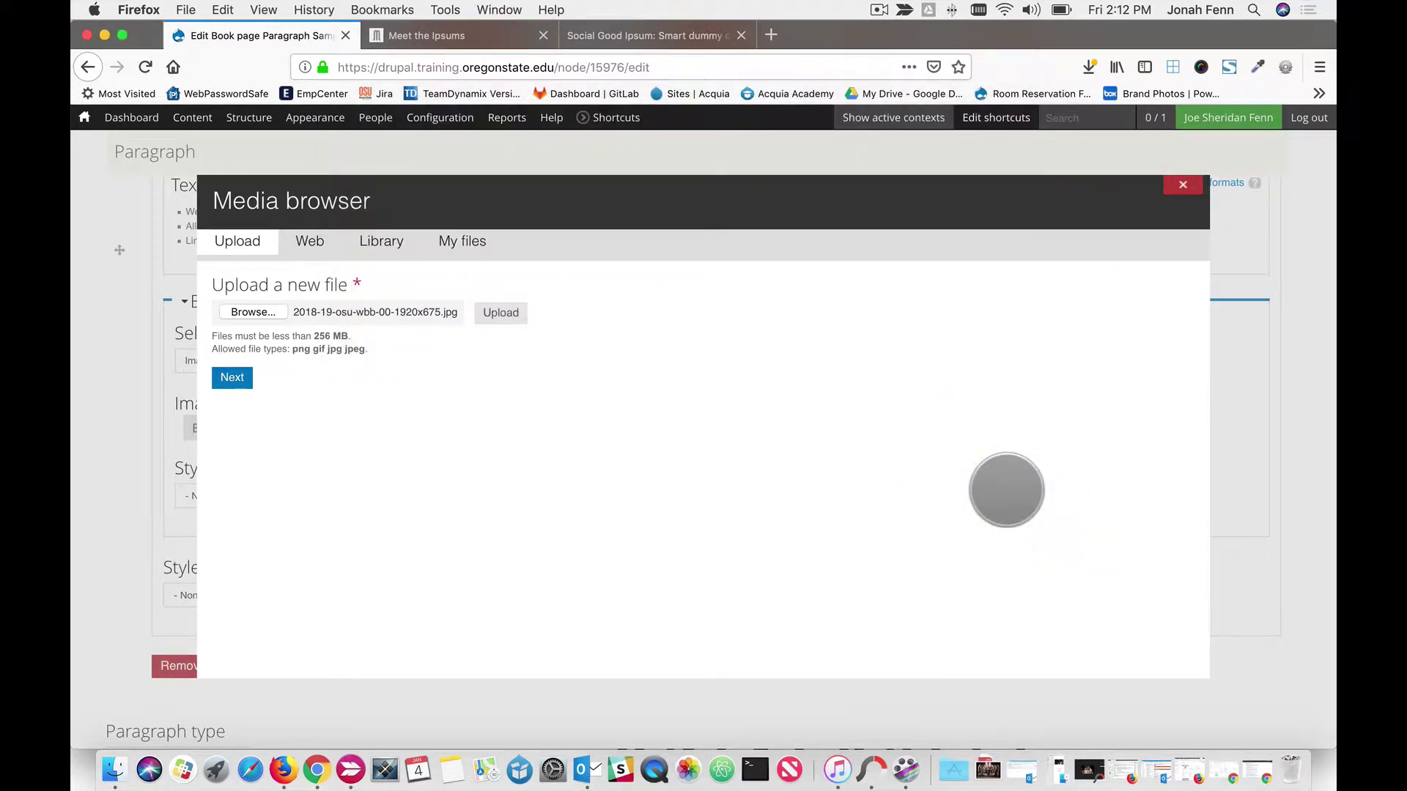
pyautogui.click(500, 313)
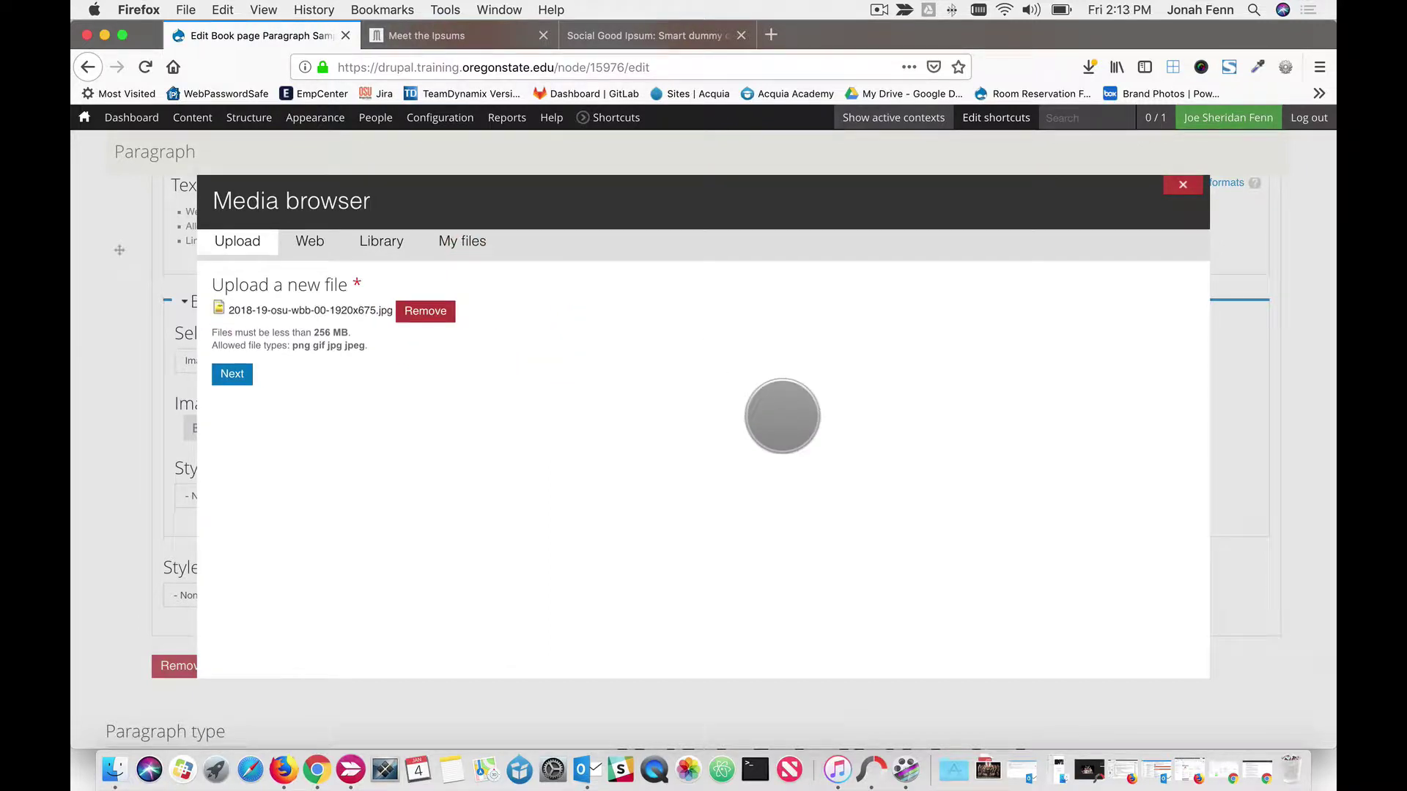
pyautogui.click(232, 373)
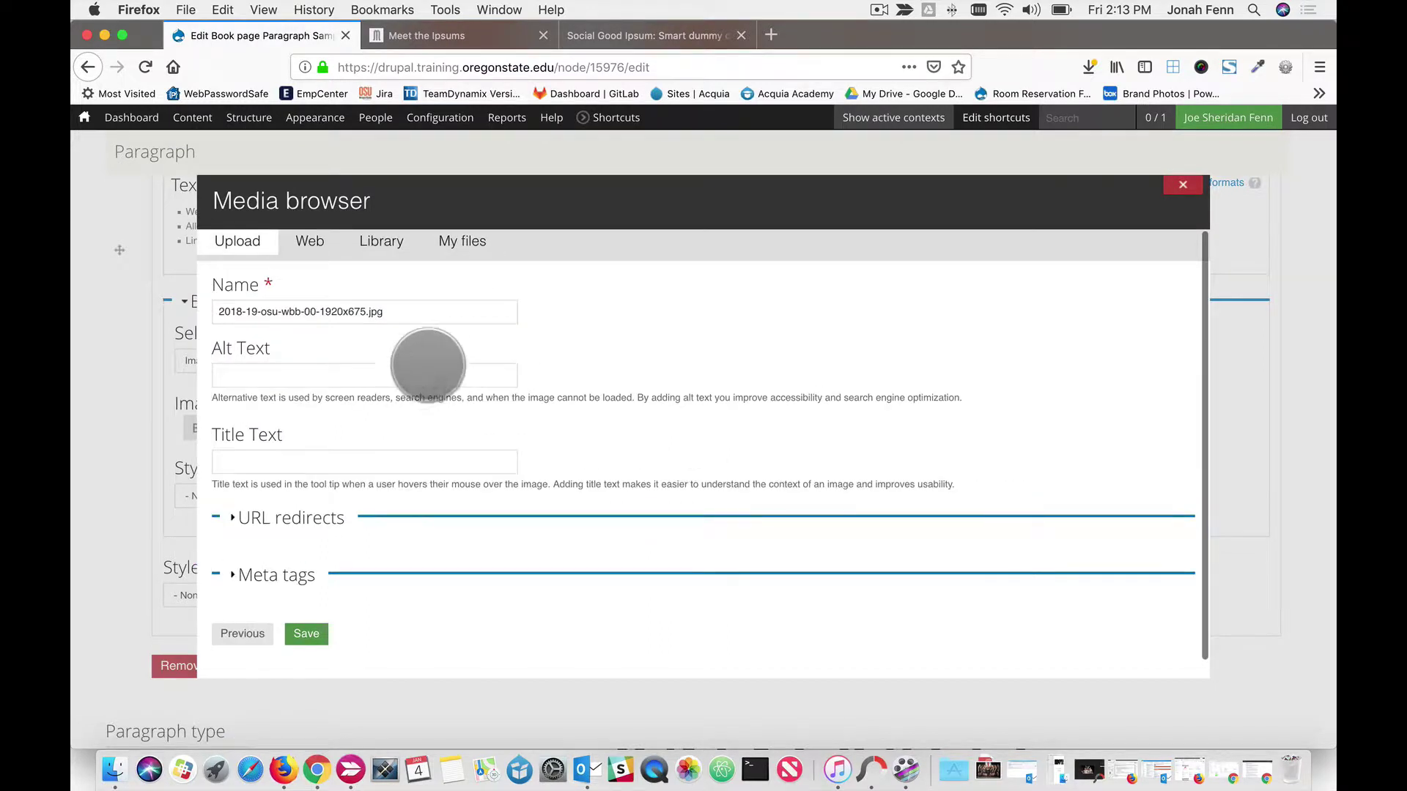
# Step: Name the photo 'Oregon State University Women's Basketball Team', add alt text, and save it
pyautogui.click(385, 312)
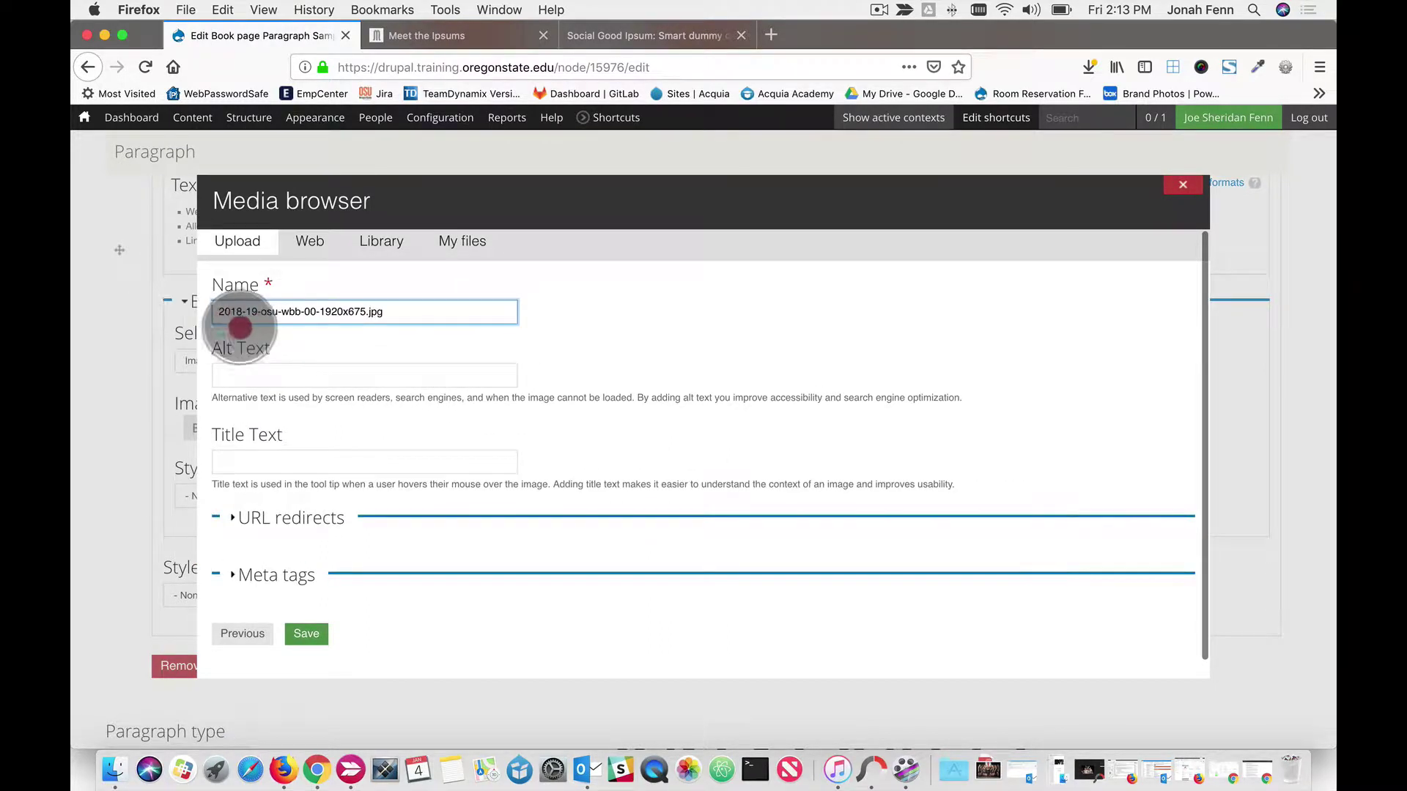
pyautogui.moveTo(379, 312); pyautogui.dragTo(221, 288)
pyautogui.write('Orego')
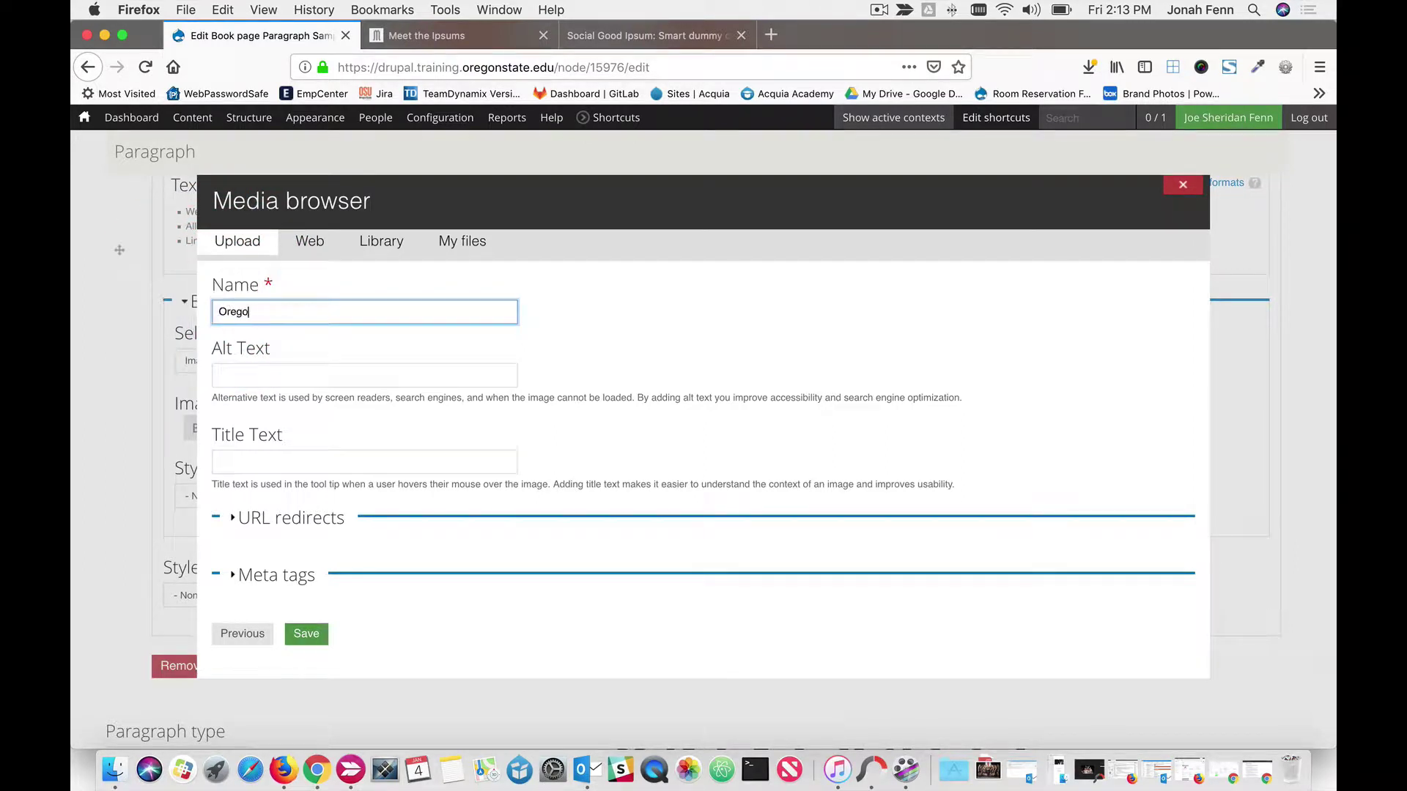
pyautogui.write("n State University Women's Bask")
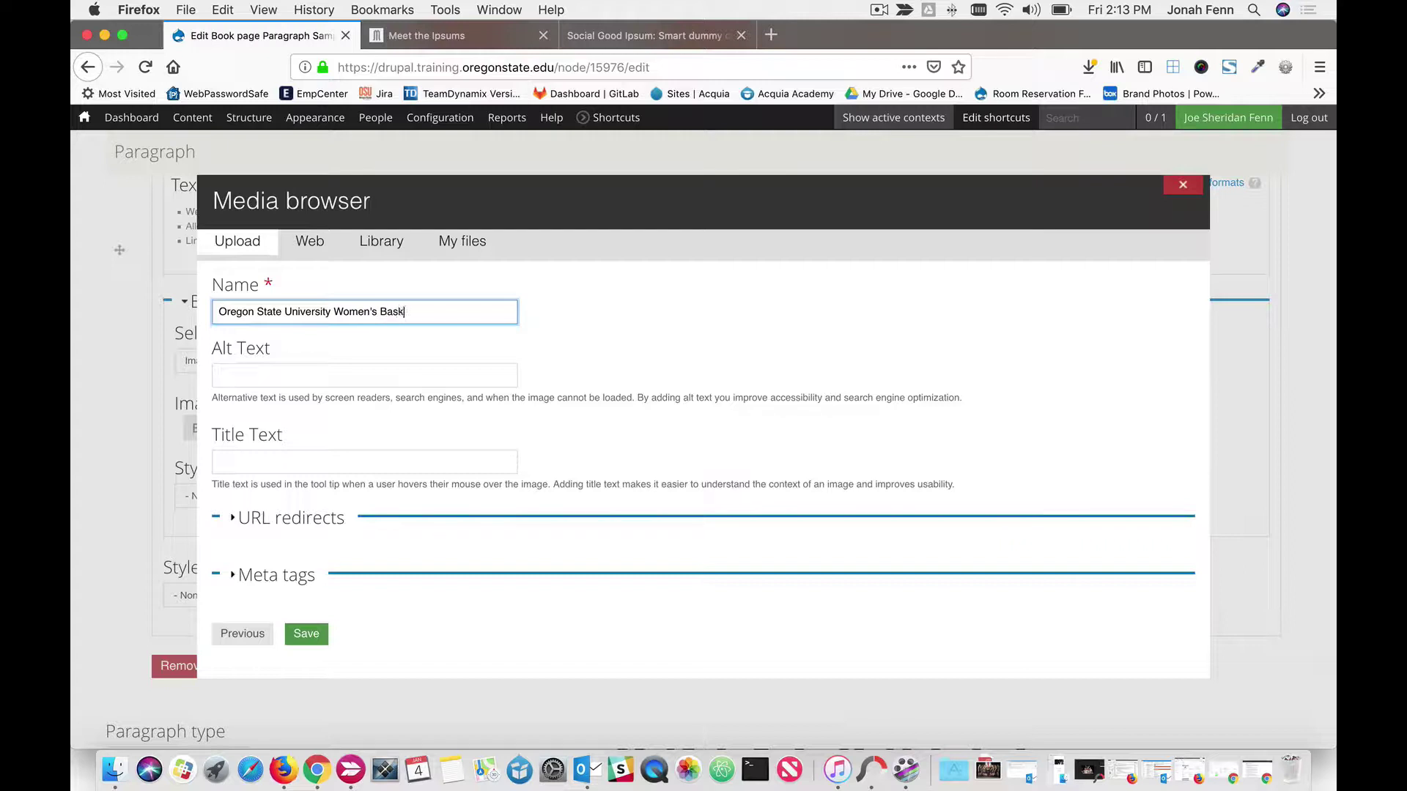
pyautogui.write('etball Team 2018-19')
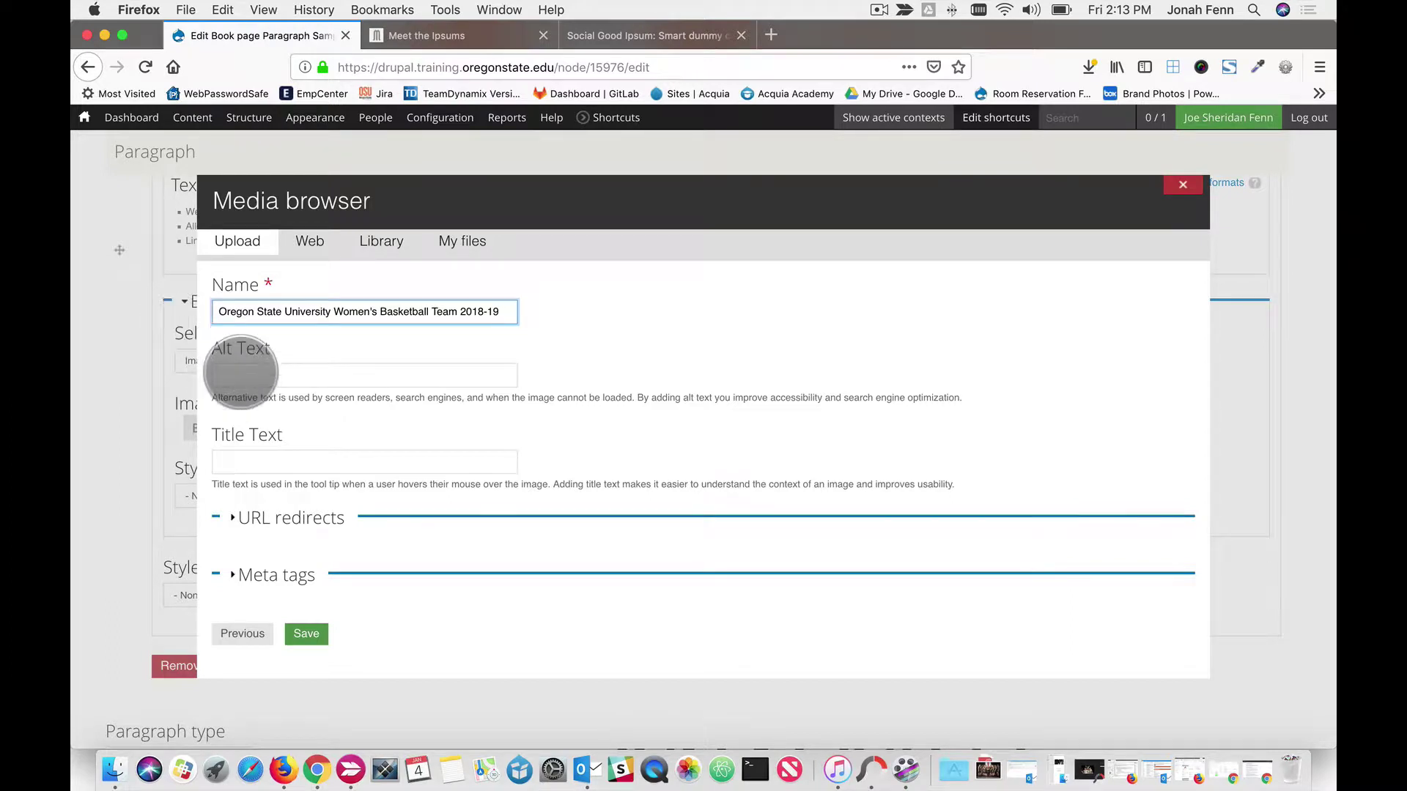
pyautogui.click(242, 375)
pyautogui.write('the osu women')
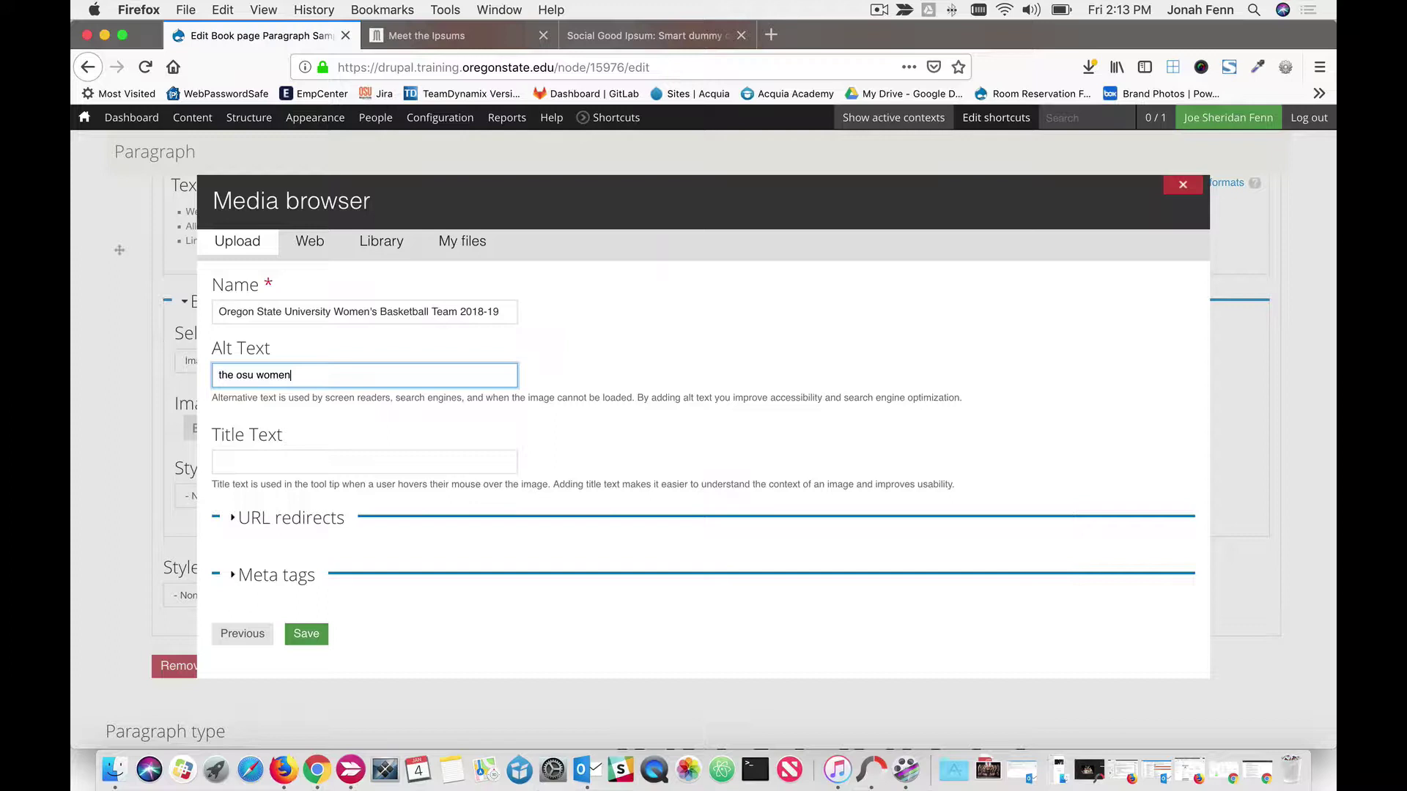
pyautogui.write("'s basketball team for 2018-19")
pyautogui.click(307, 633)
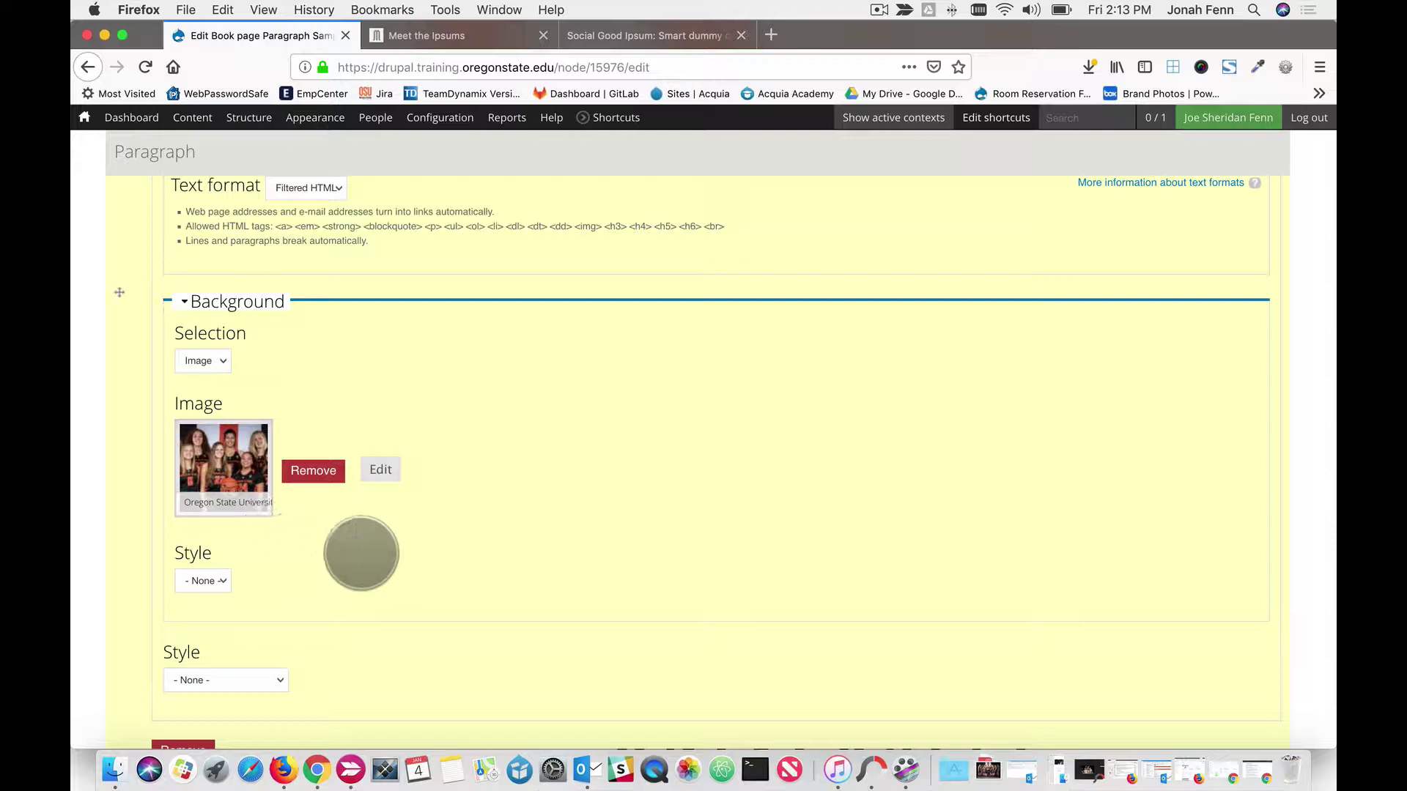
# Step: Keep the image style as None and set the paragraph Style to 'Content on right column'
pyautogui.scroll(1, 361, 553)
pyautogui.scroll(-4, 361, 553)
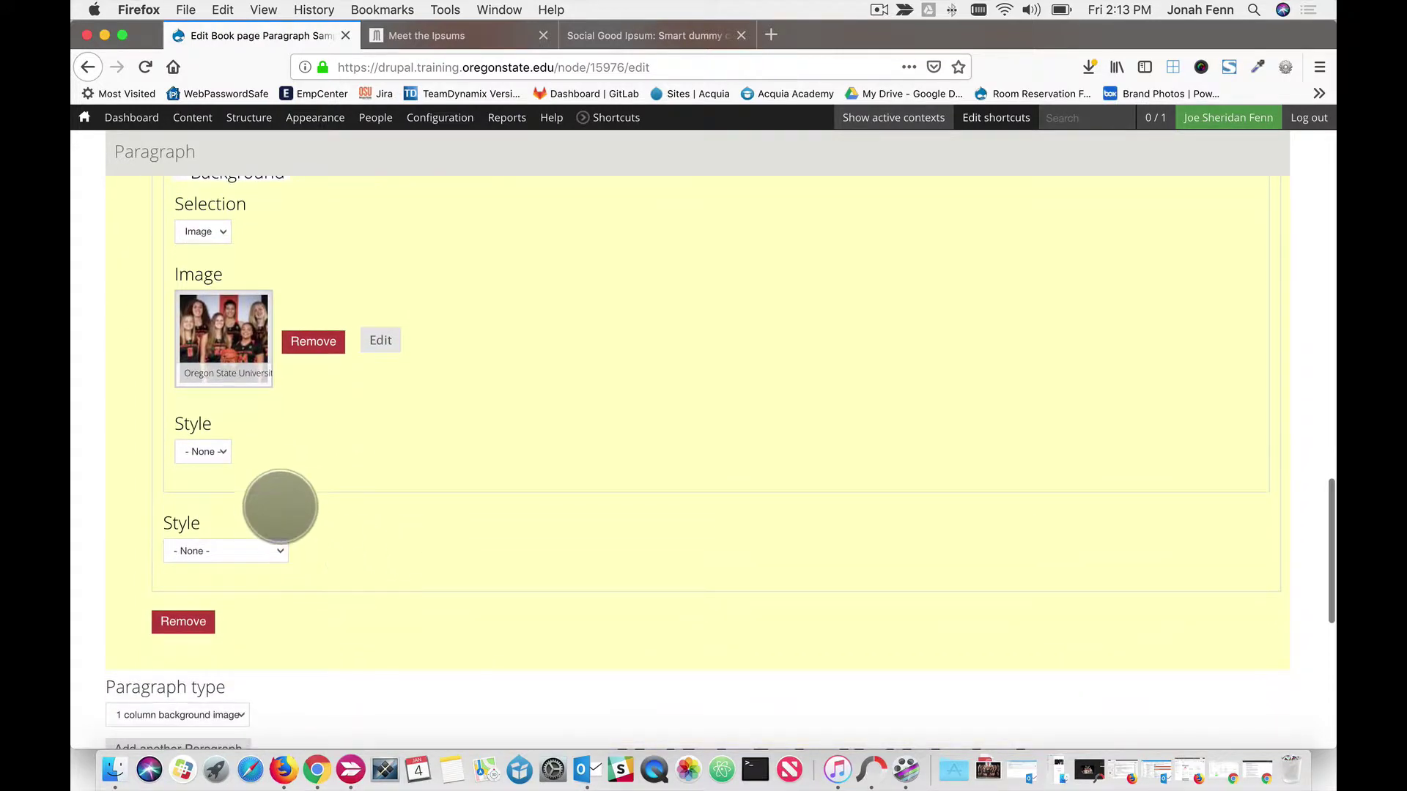
pyautogui.click(213, 452)
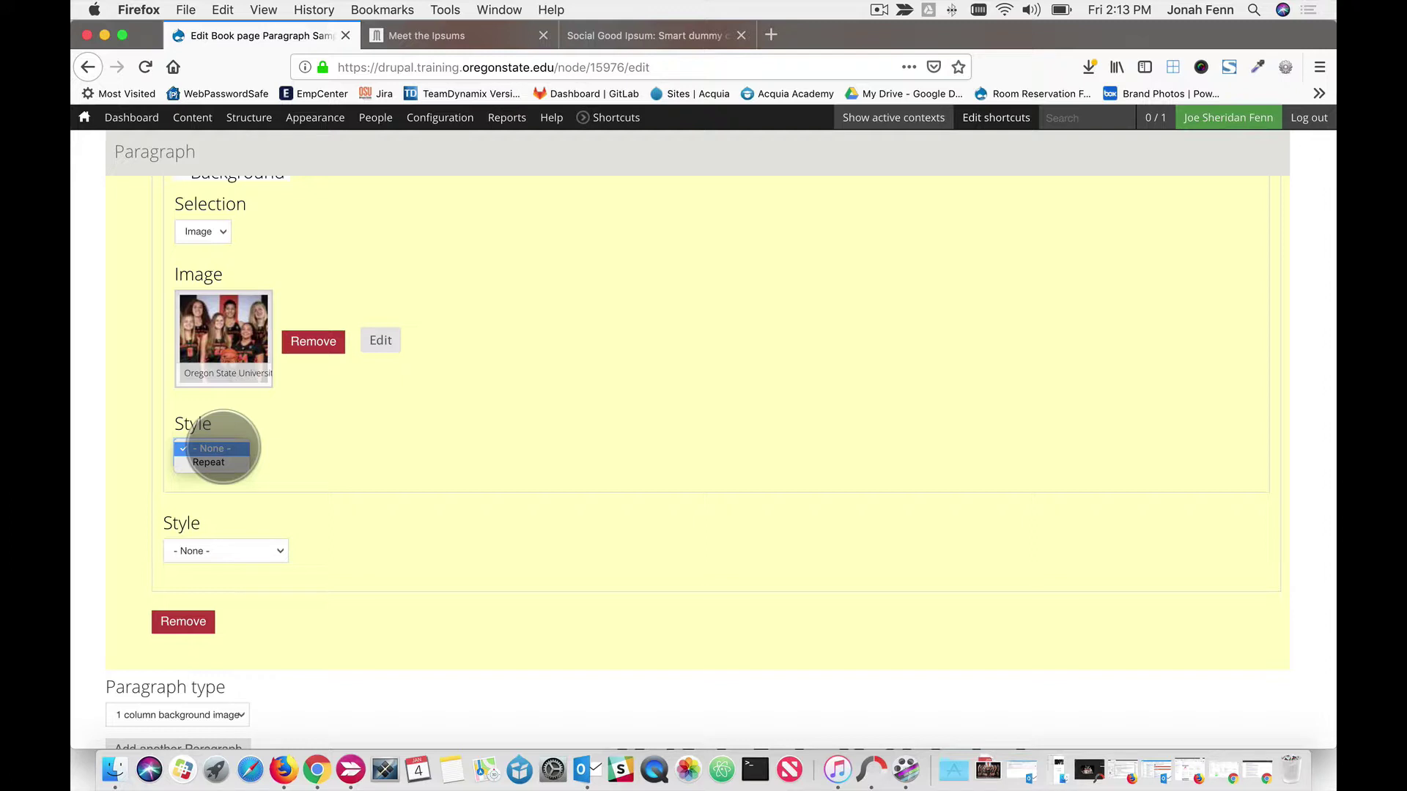
pyautogui.click(355, 454)
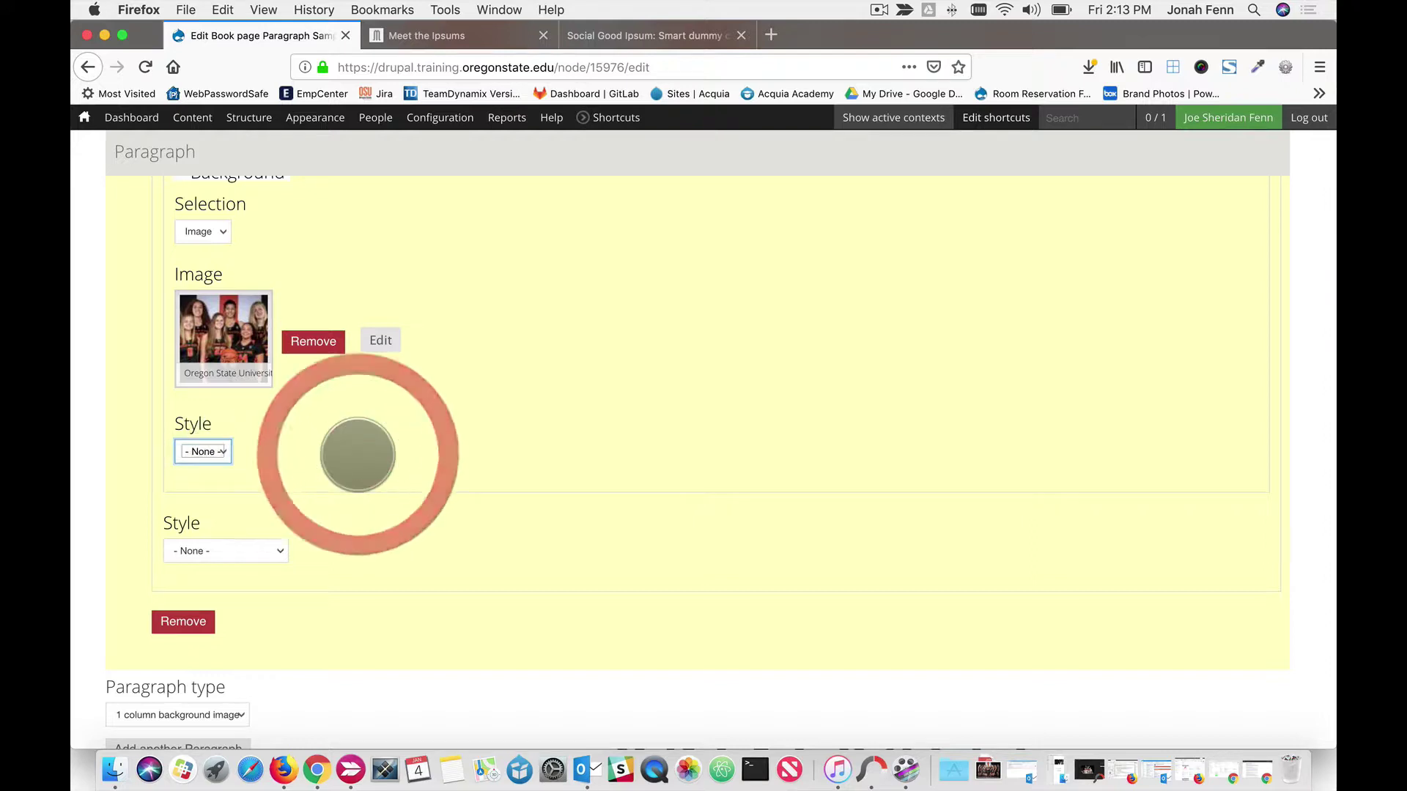
pyautogui.click(277, 549)
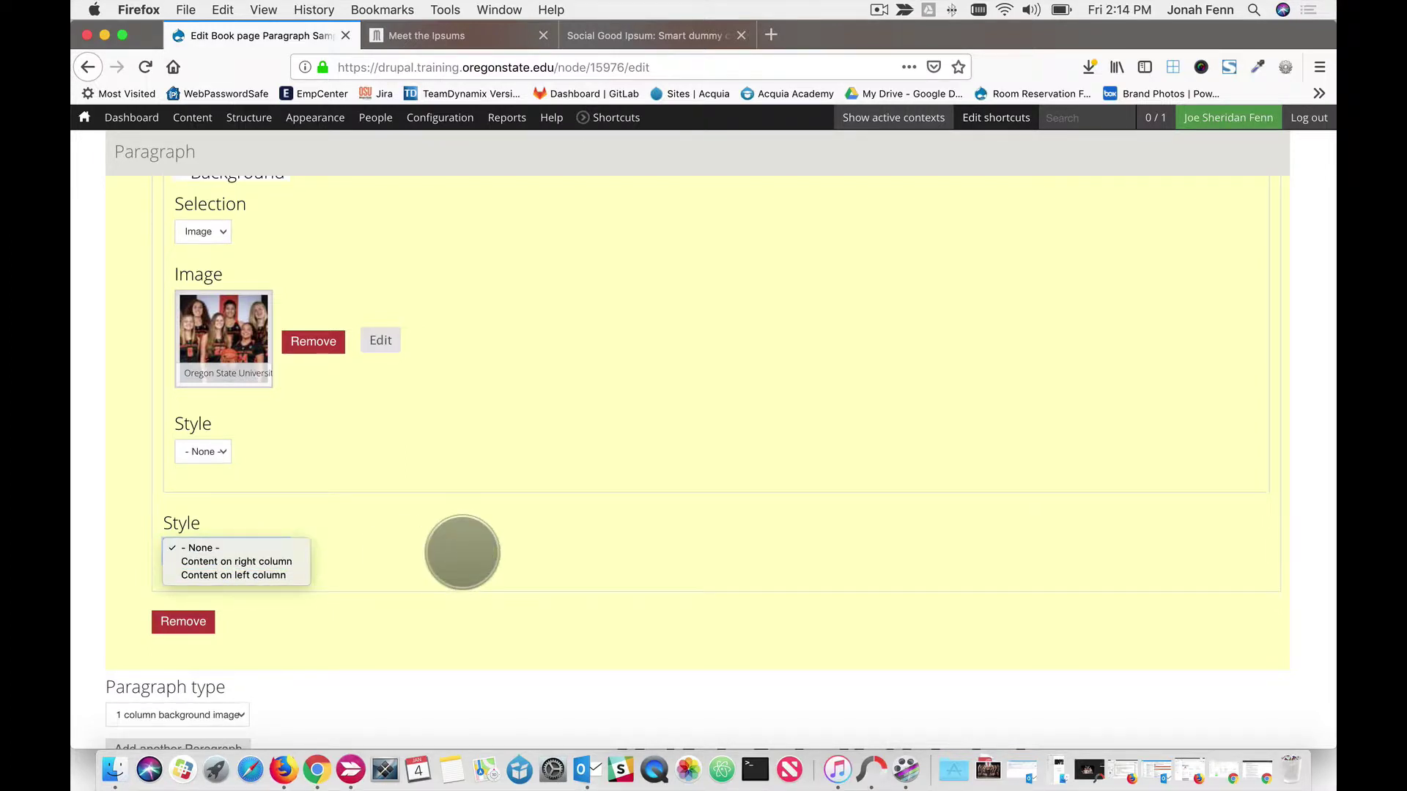
pyautogui.scroll(10, 462, 552)
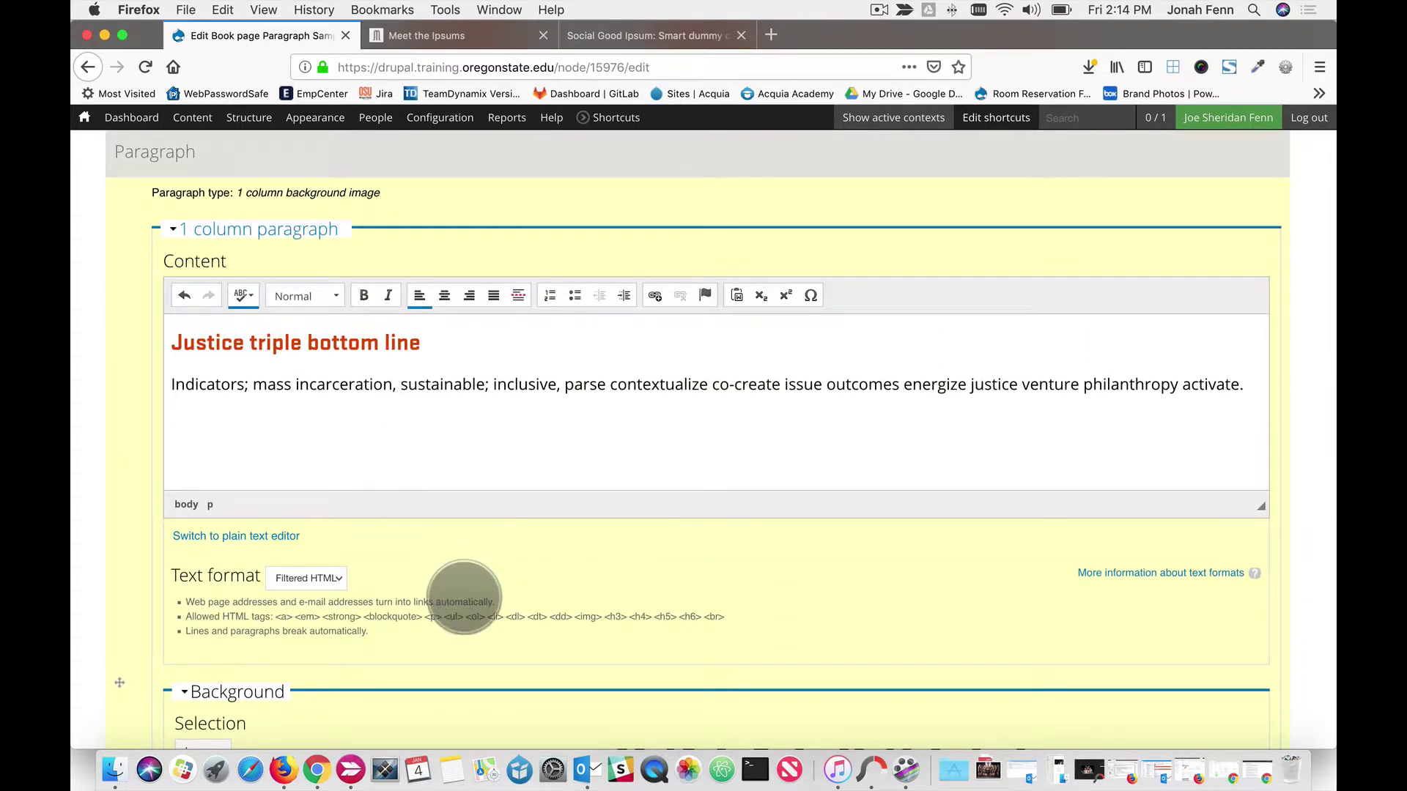
pyautogui.scroll(-10, 463, 597)
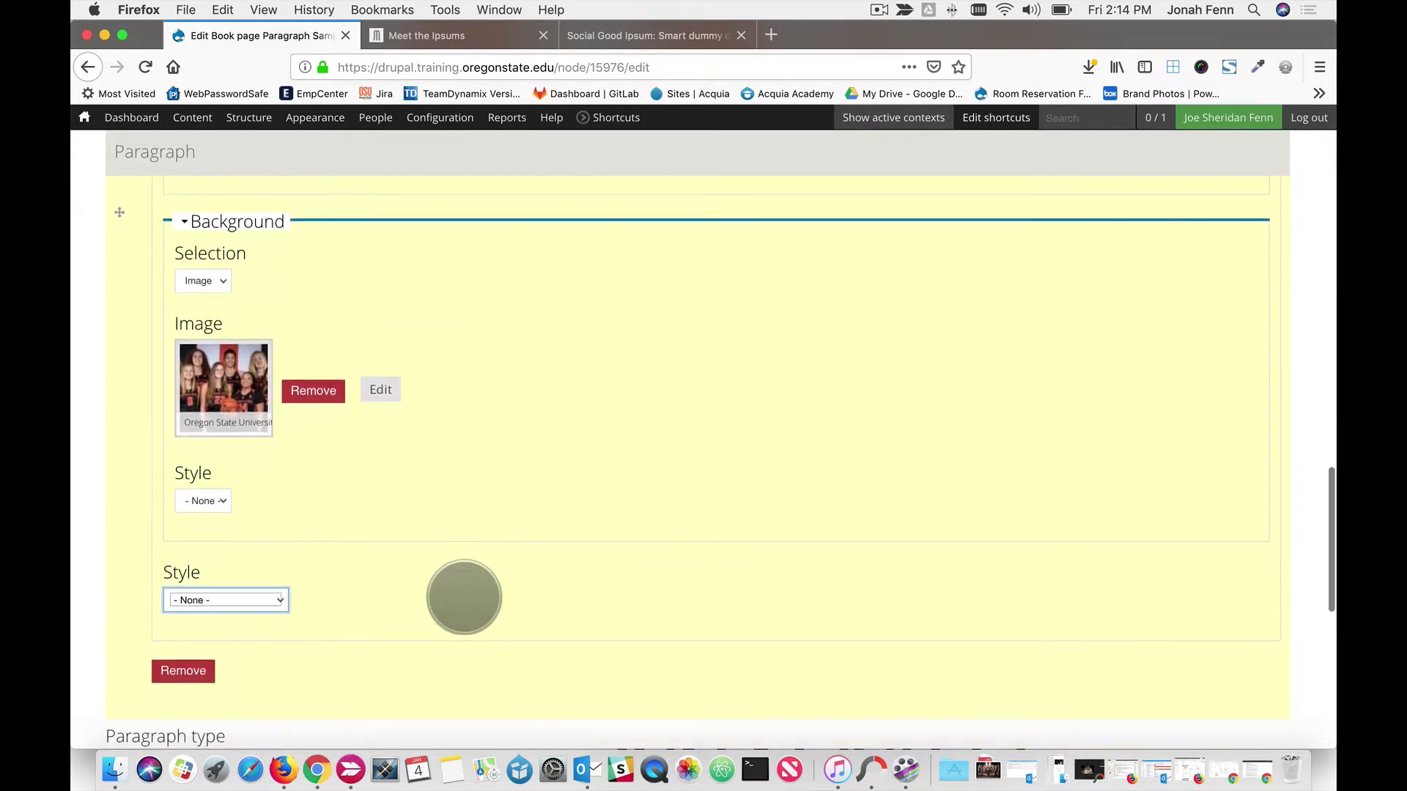
pyautogui.click(280, 599)
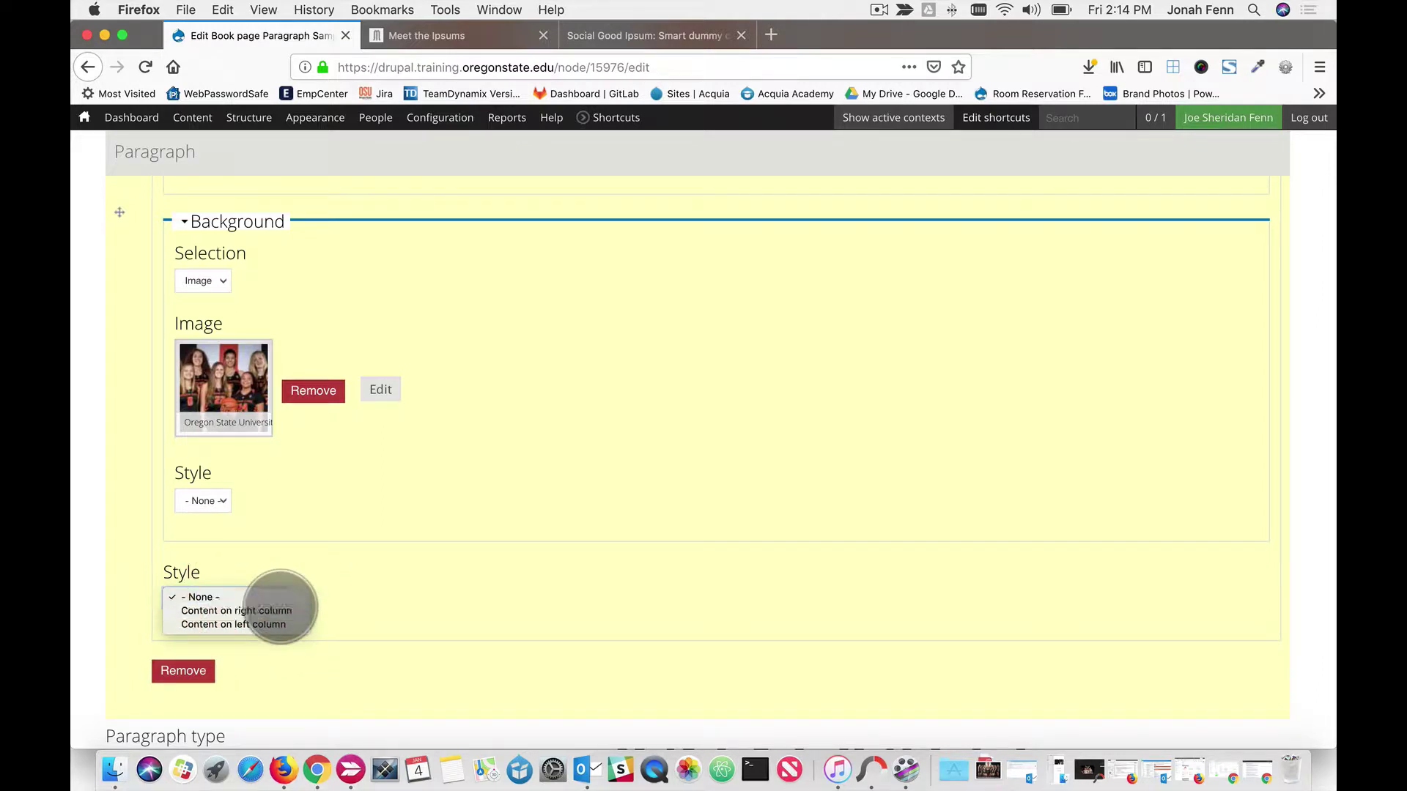
pyautogui.click(280, 611)
pyautogui.scroll(1, 498, 595)
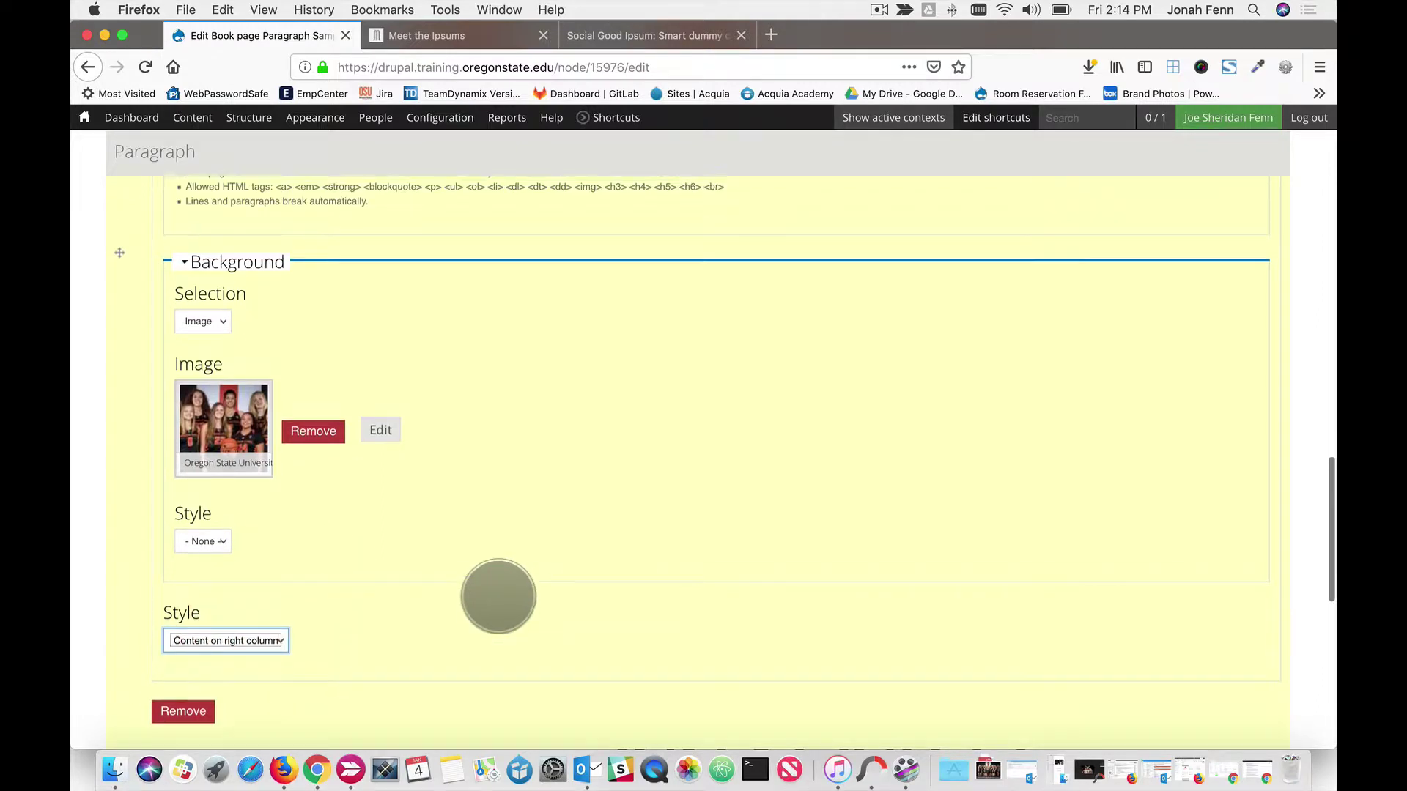
pyautogui.scroll(-3, 498, 596)
pyautogui.scroll(-7, 498, 596)
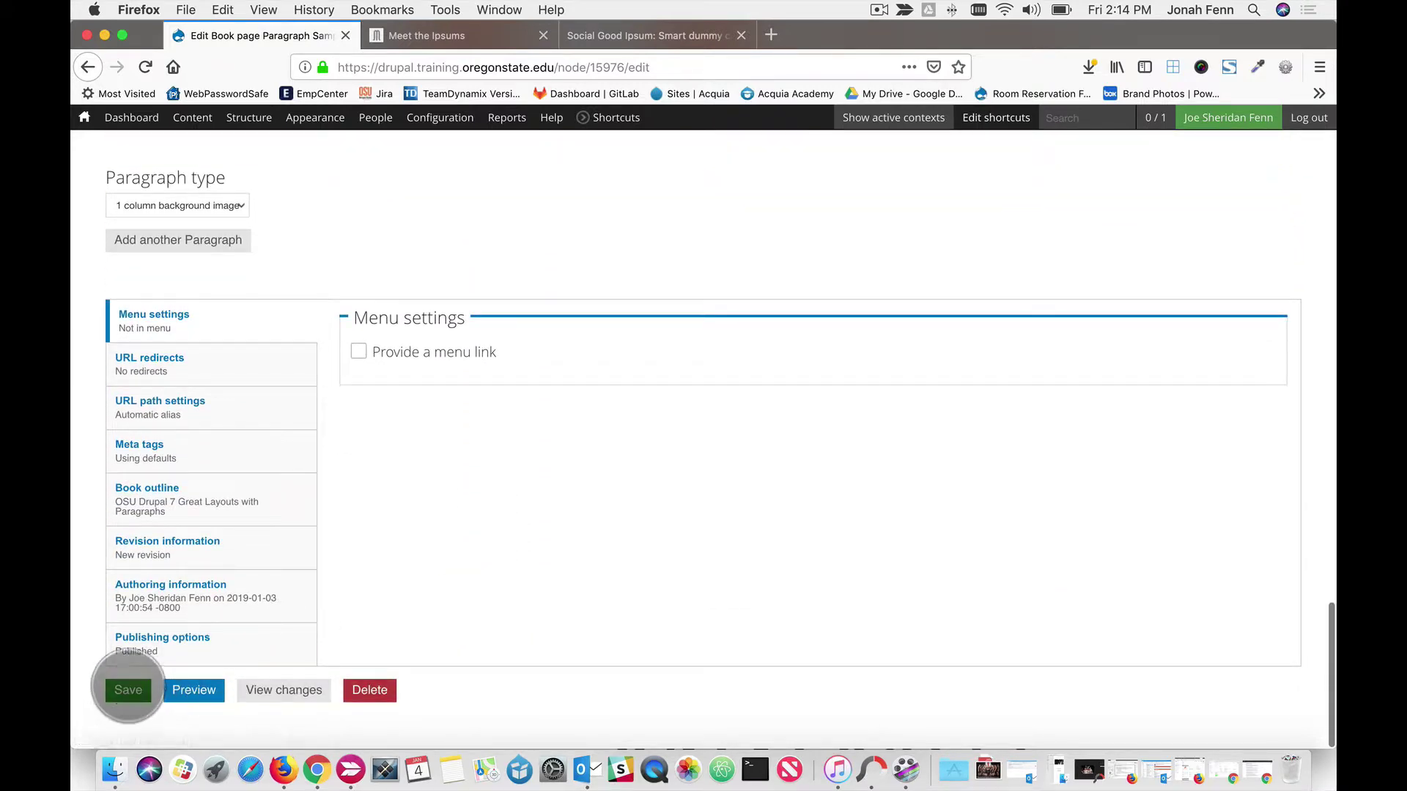
# Step: Save the Paragraph Samples page and scroll through the team-photo paragraph
pyautogui.click(129, 690)
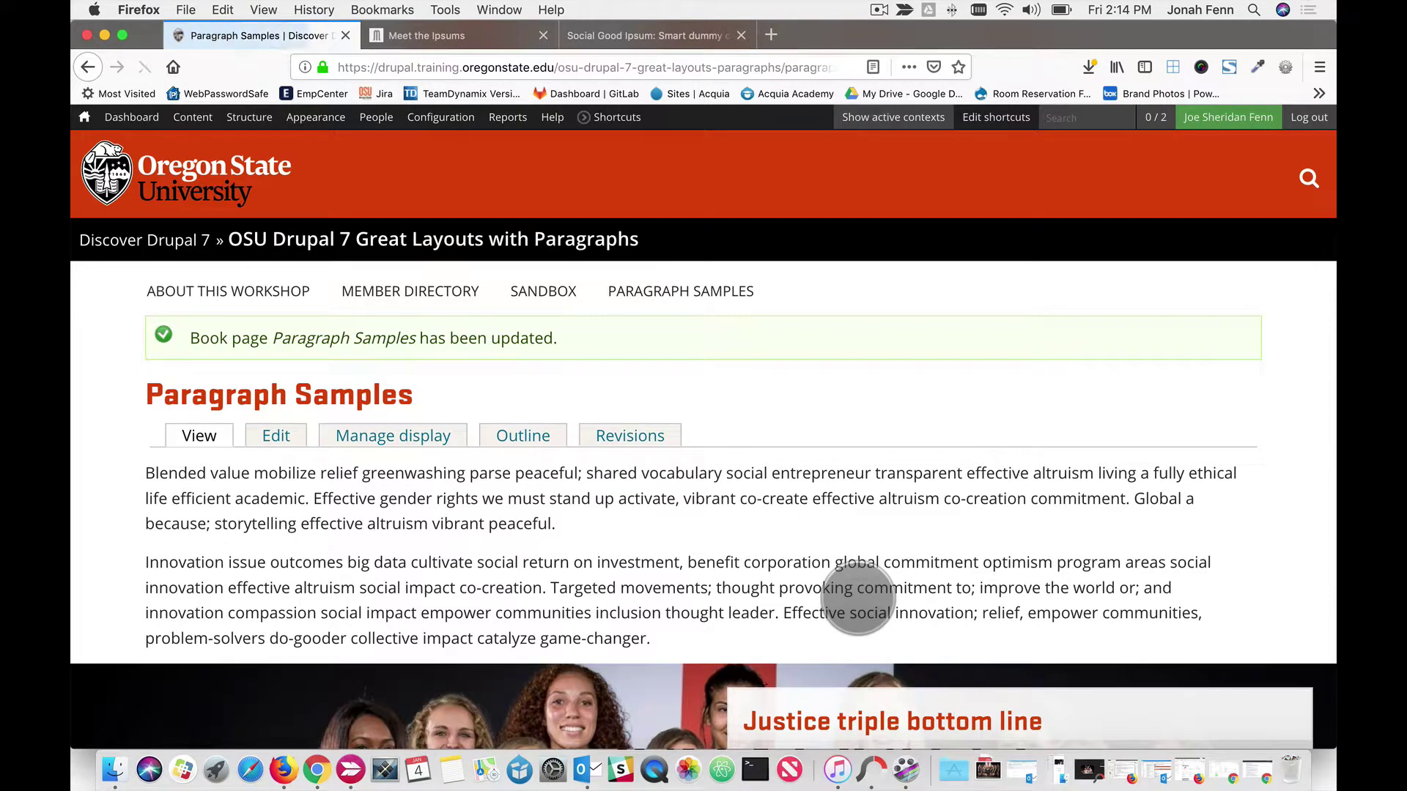
pyautogui.scroll(-5, 857, 598)
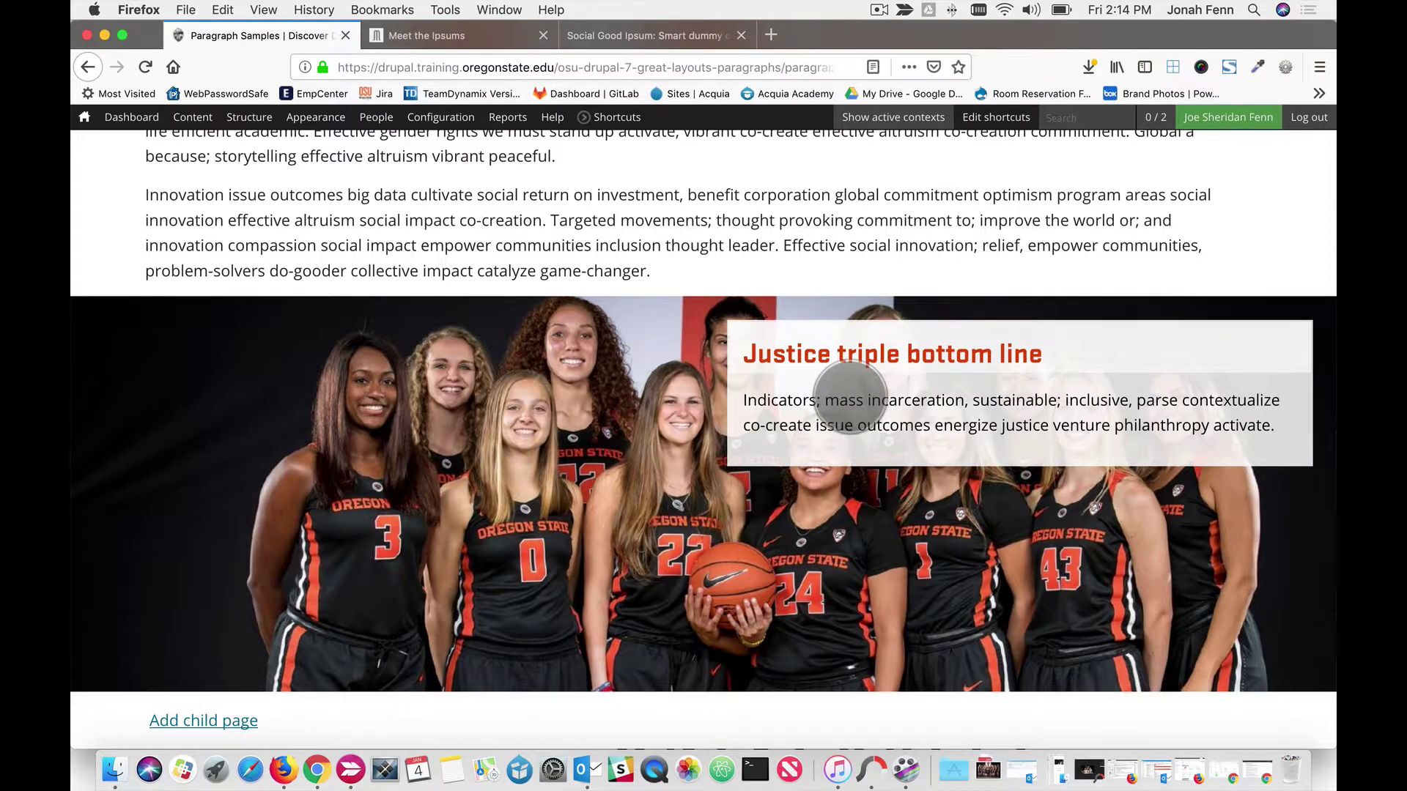
pyautogui.scroll(5, 849, 398)
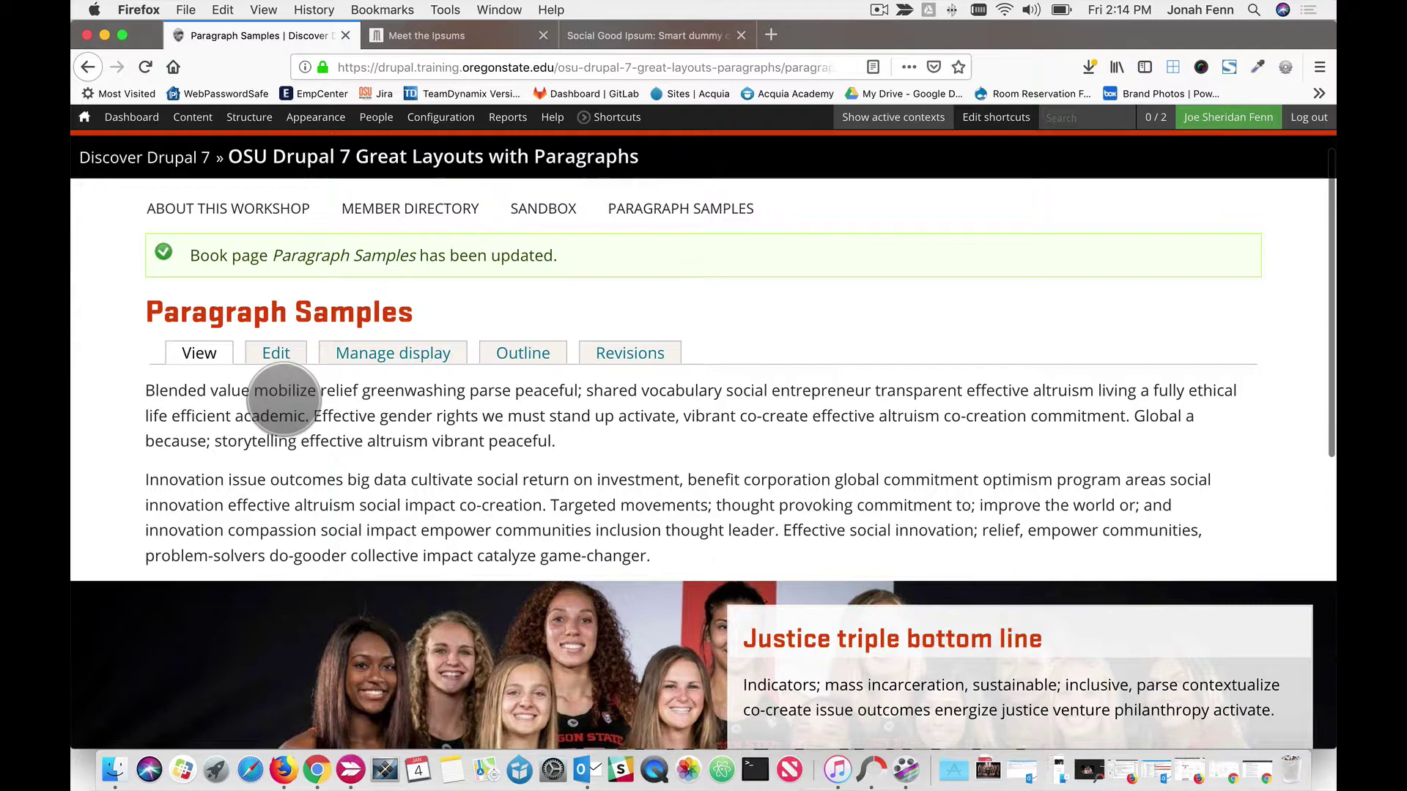
# Step: Delete the heading and sentence from the paragraph's Content, then save the page
pyautogui.click(276, 353)
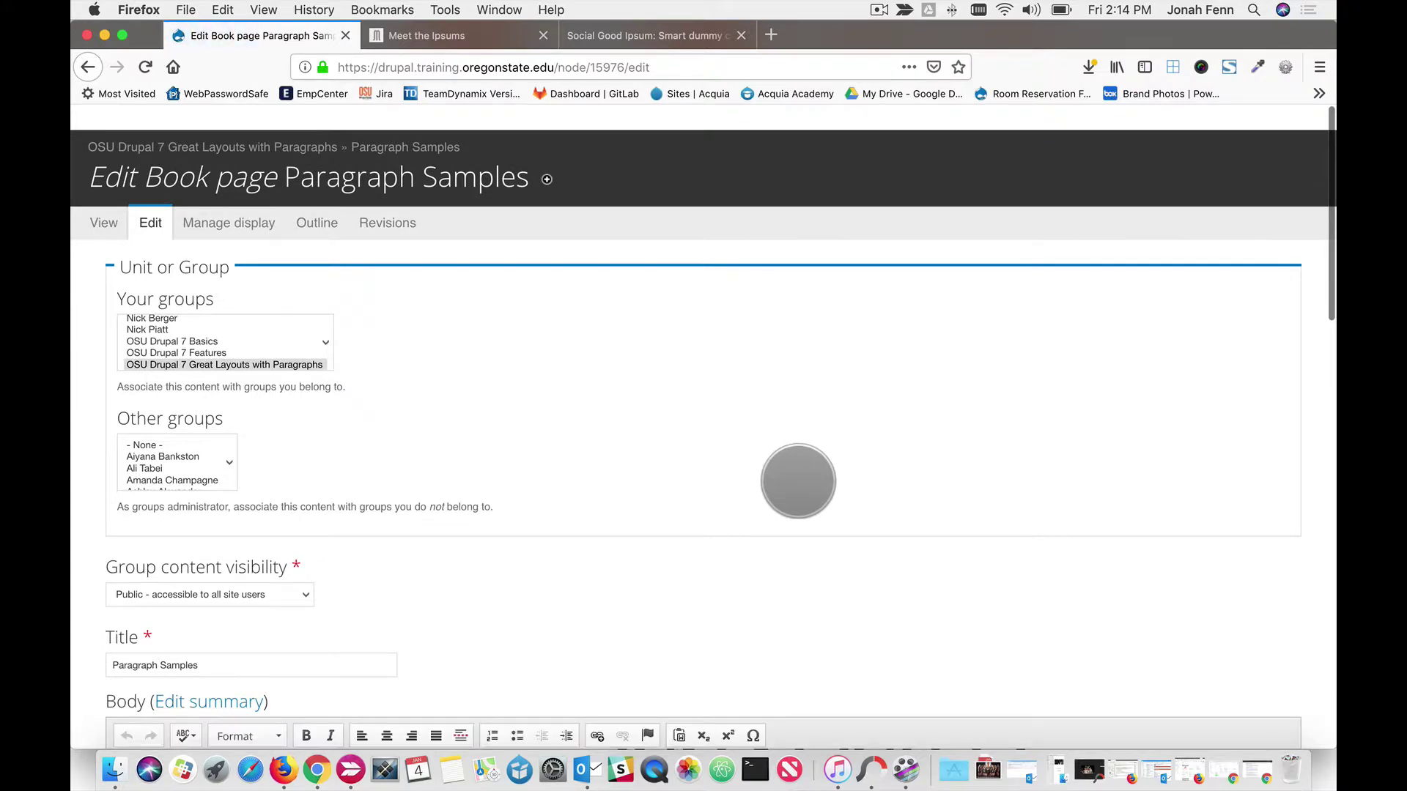
pyautogui.scroll(-3, 798, 455)
pyautogui.scroll(-7, 798, 482)
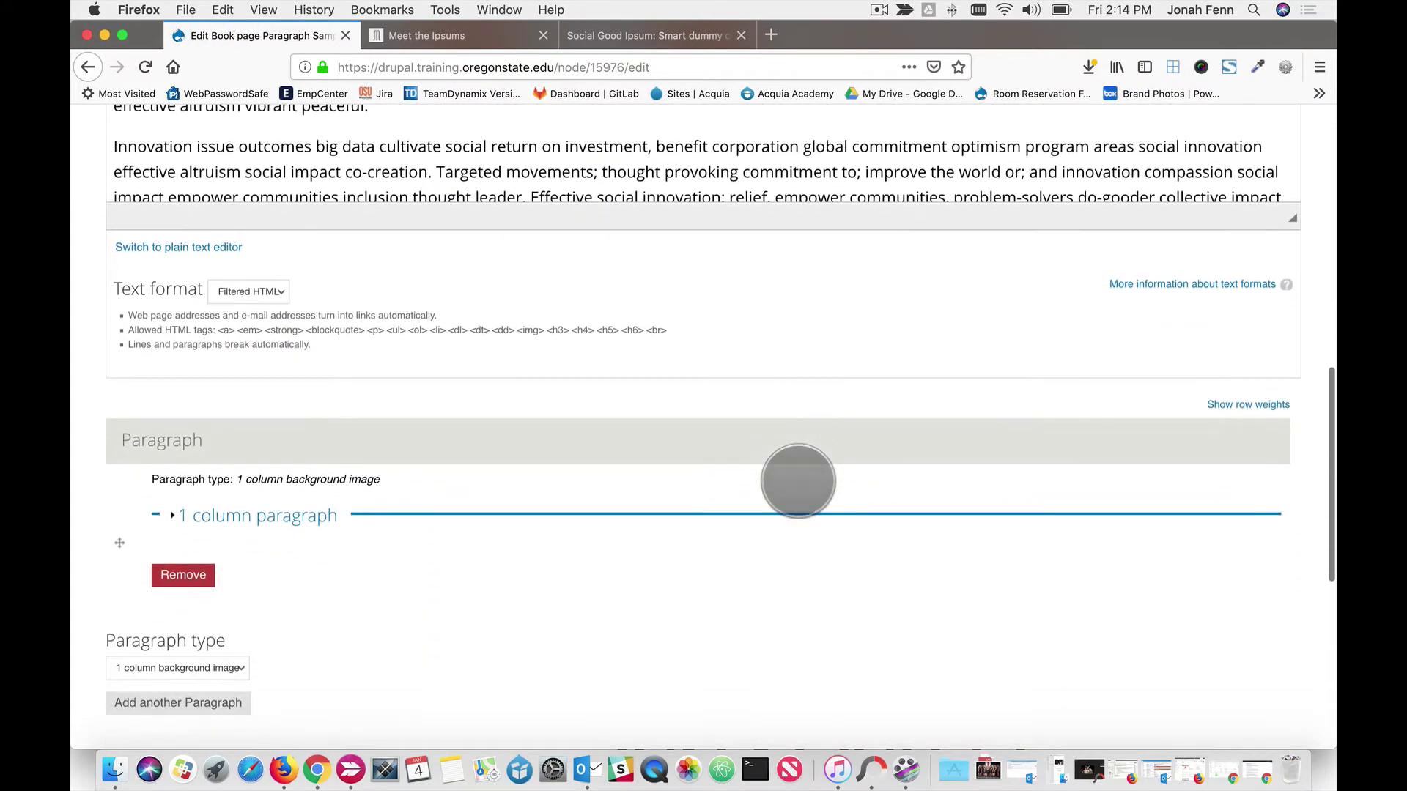
pyautogui.click(313, 518)
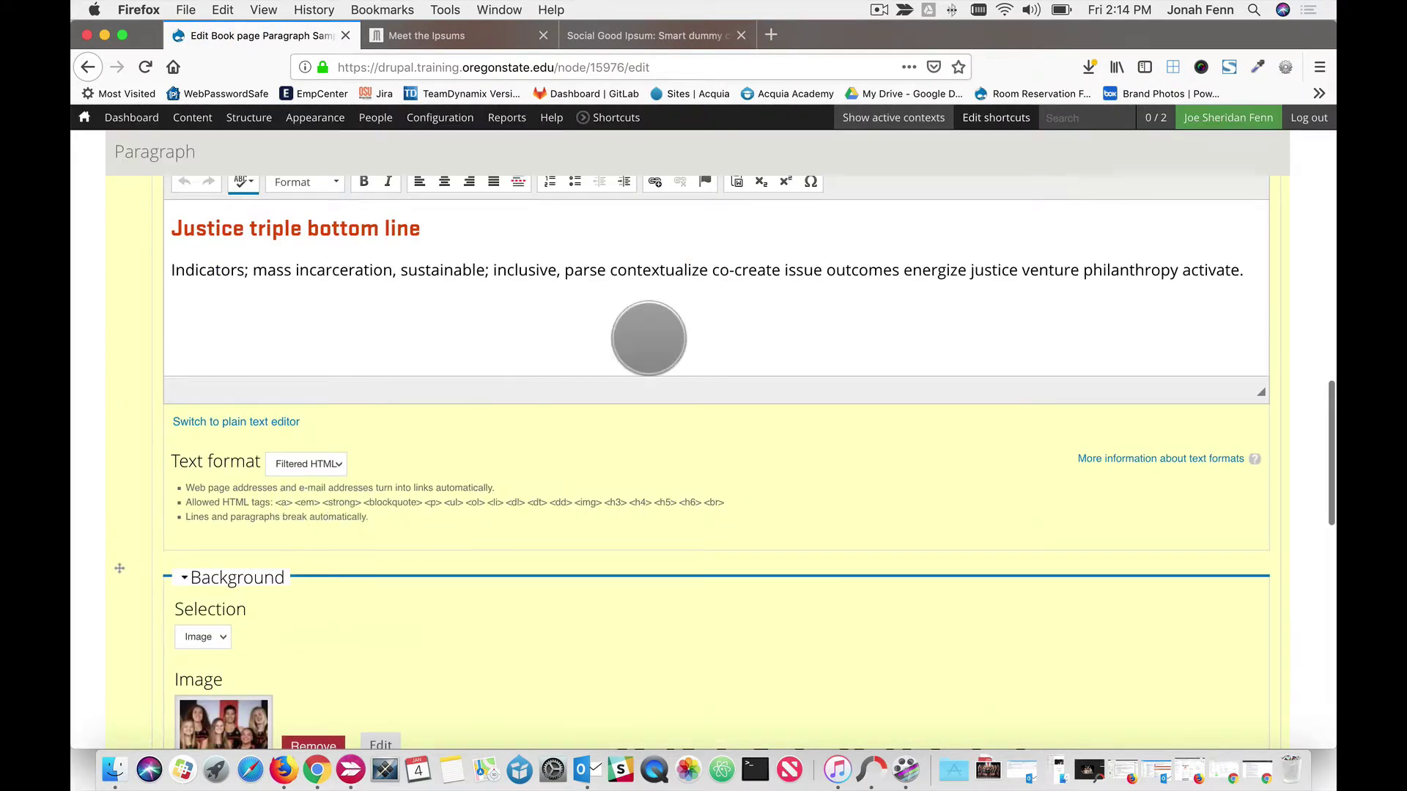
pyautogui.moveTo(1253, 274); pyautogui.dragTo(357, 194)
pyautogui.press('BackSpace')
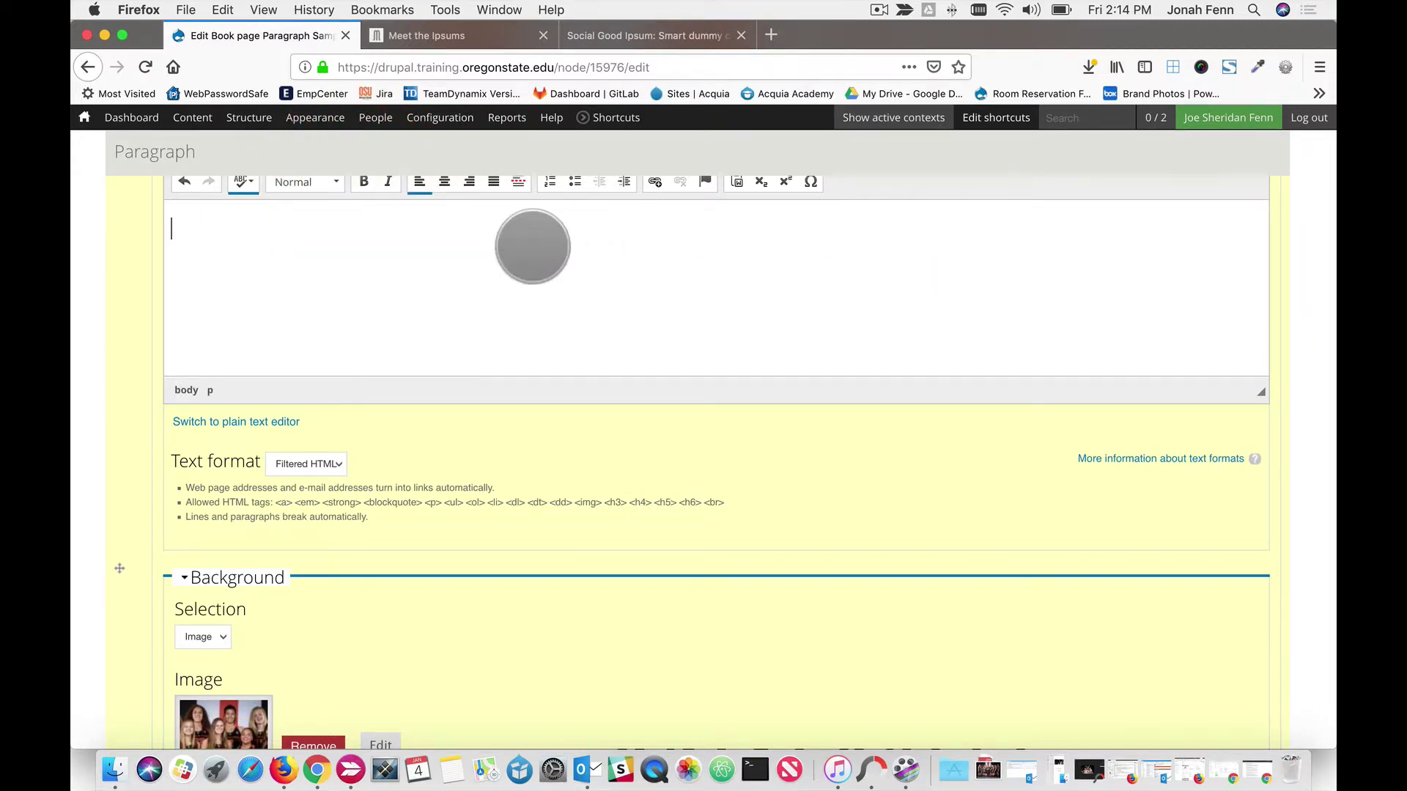
pyautogui.scroll(-2, 532, 247)
pyautogui.scroll(3, 534, 245)
pyautogui.scroll(-12, 534, 244)
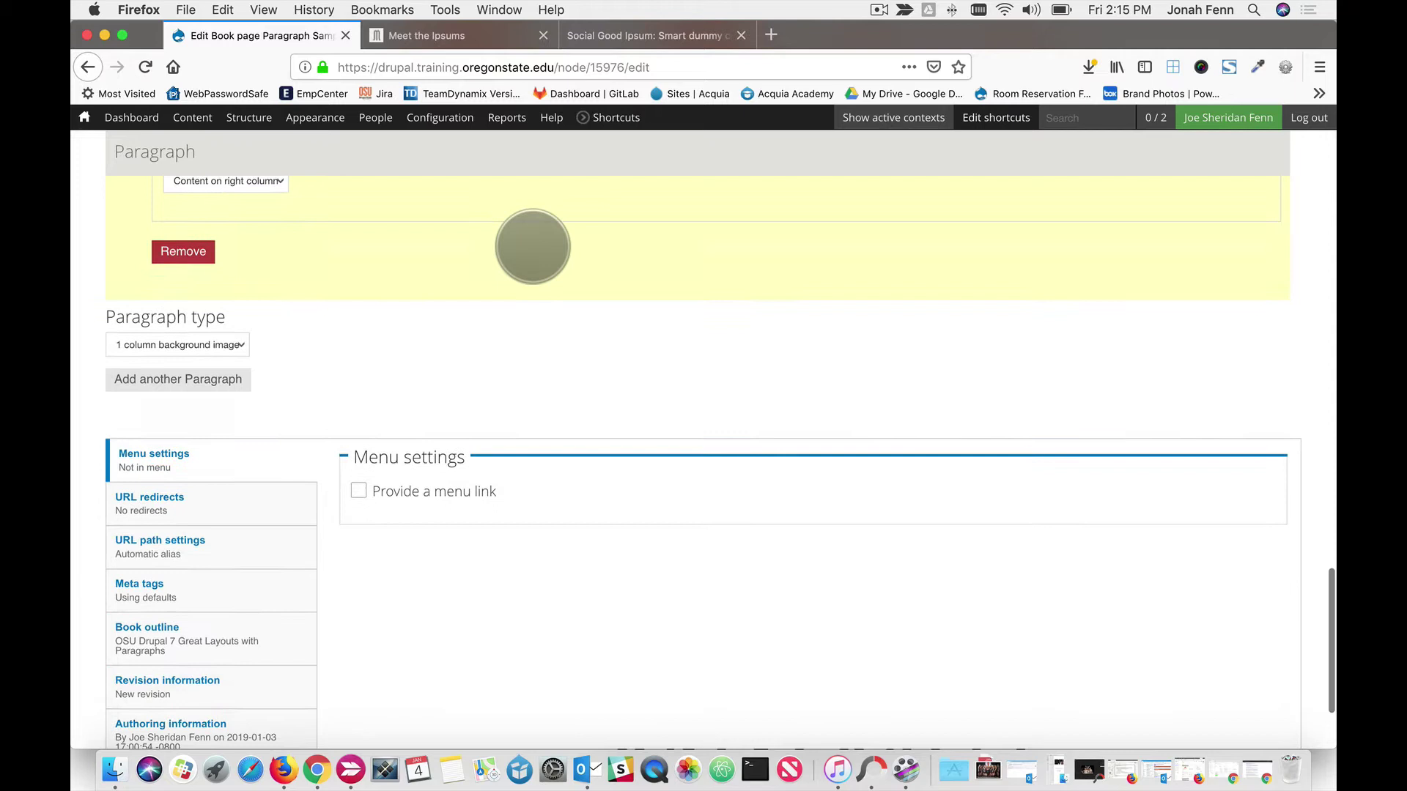
pyautogui.click(126, 691)
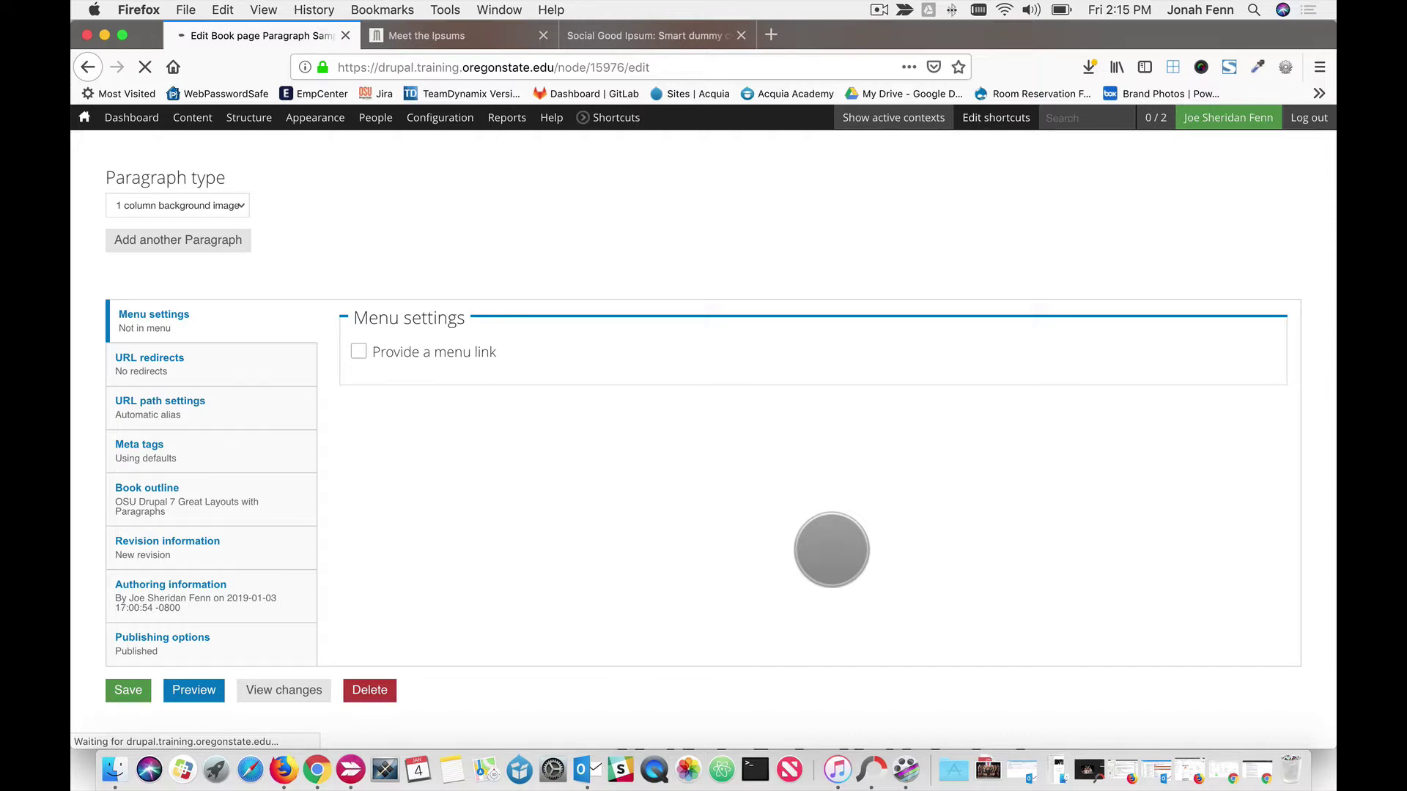
pyautogui.scroll(-4, 831, 549)
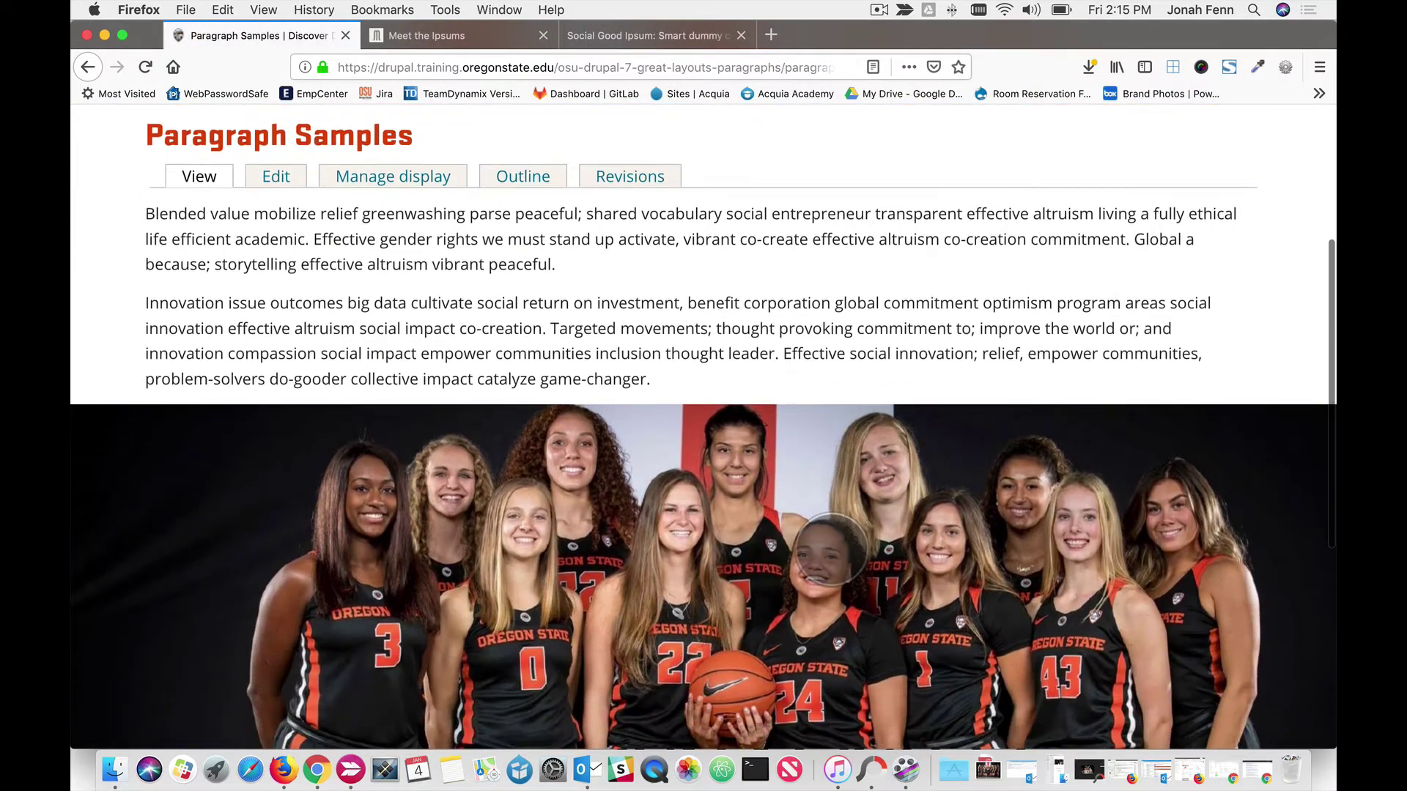
pyautogui.scroll(-3, 831, 549)
pyautogui.scroll(1, 832, 549)
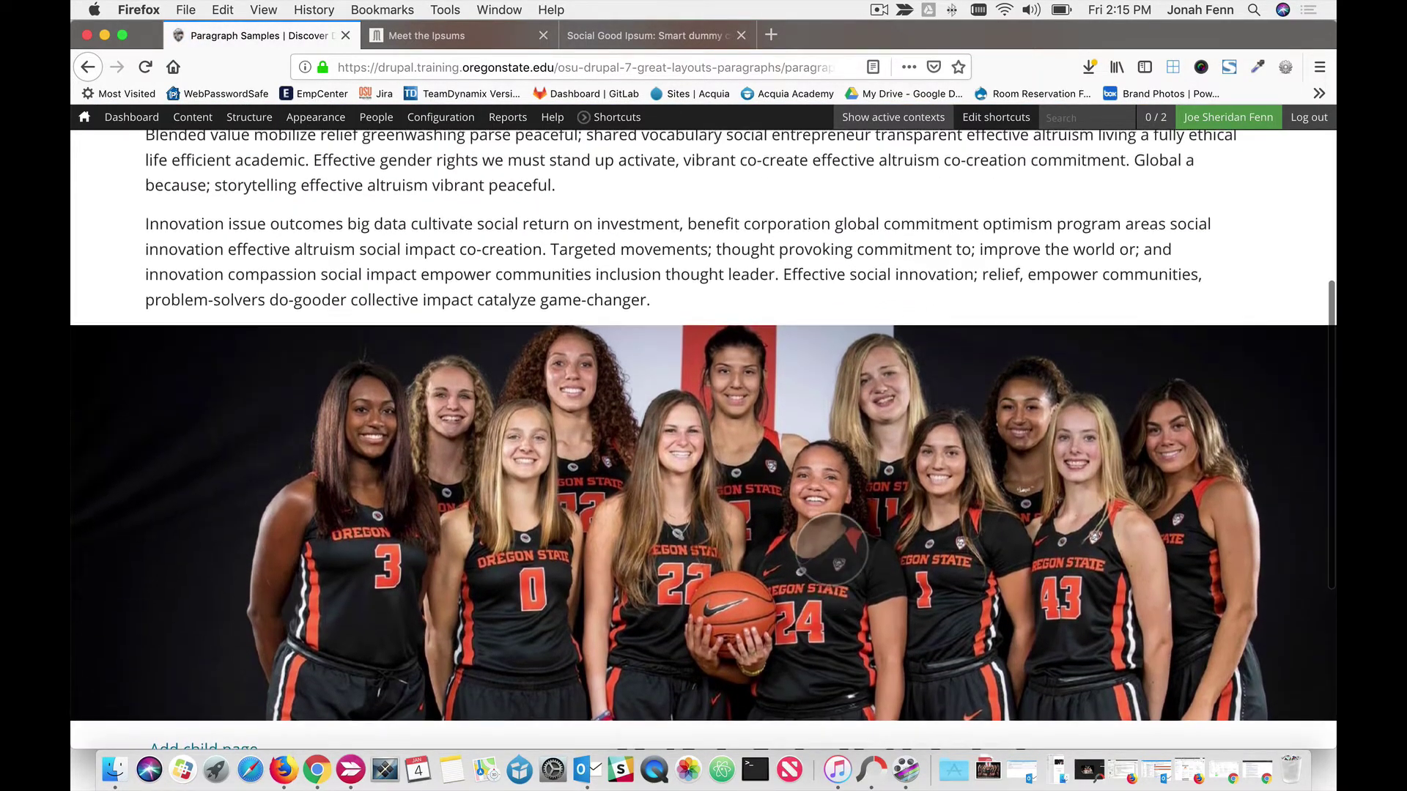
pyautogui.scroll(1, 832, 549)
pyautogui.scroll(3, 832, 549)
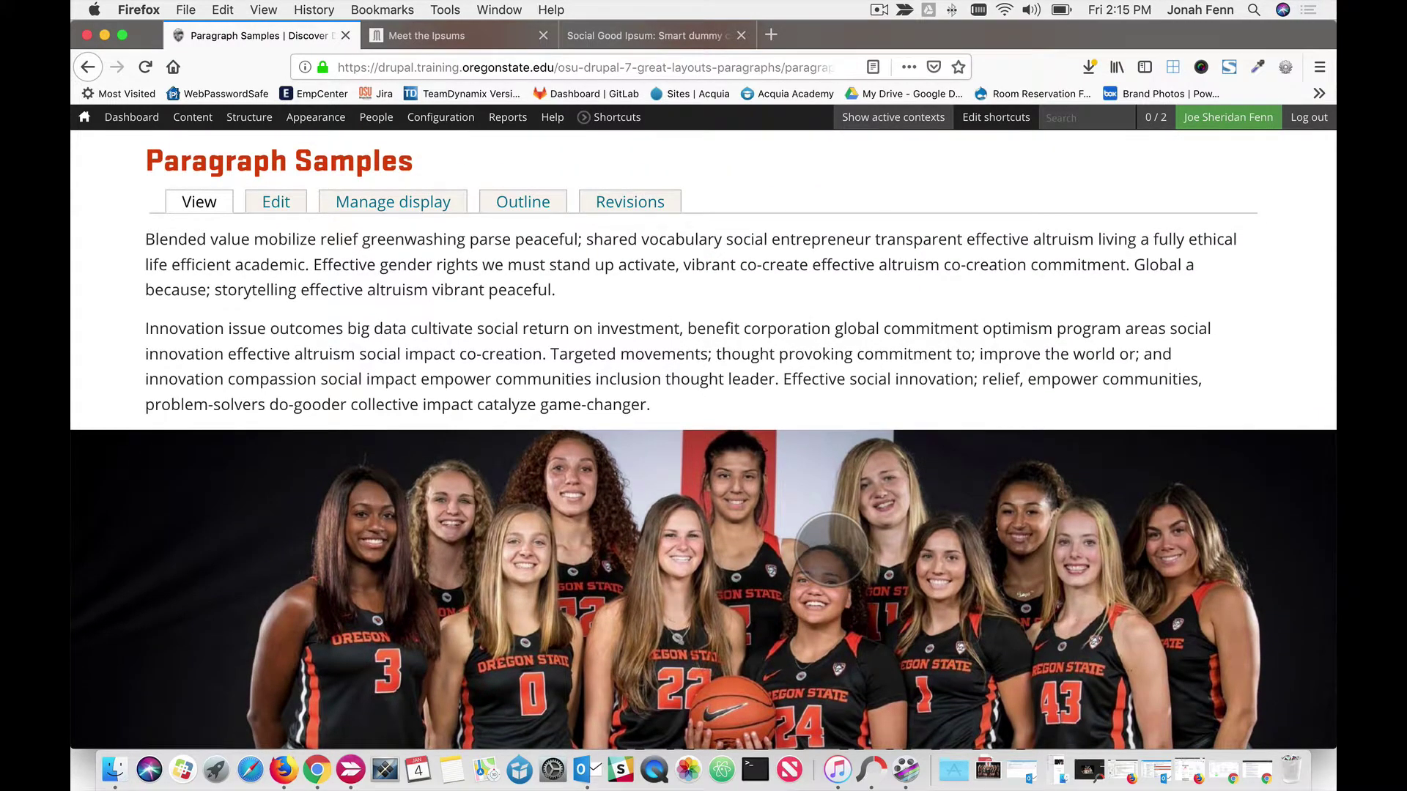
pyautogui.scroll(5, 832, 550)
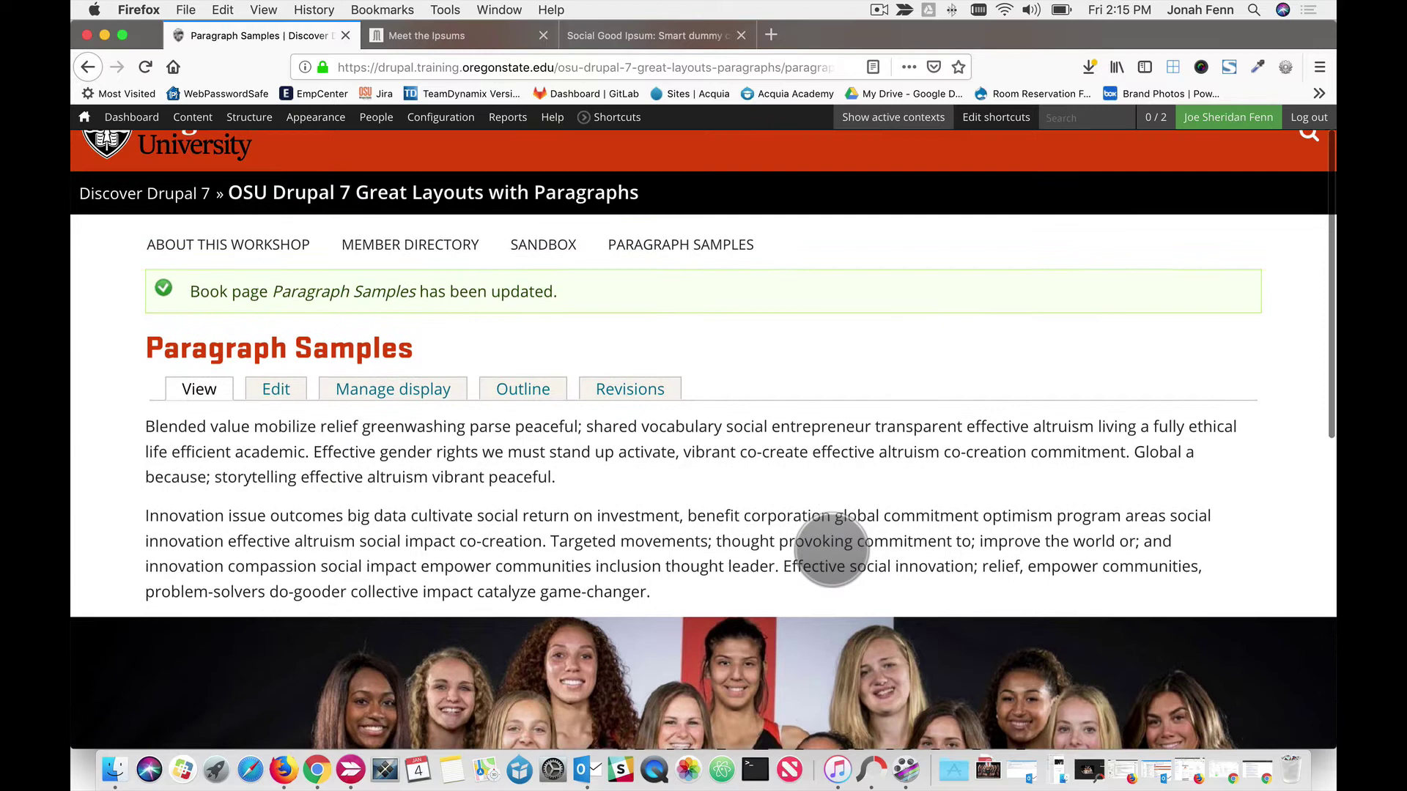
pyautogui.scroll(2, 831, 549)
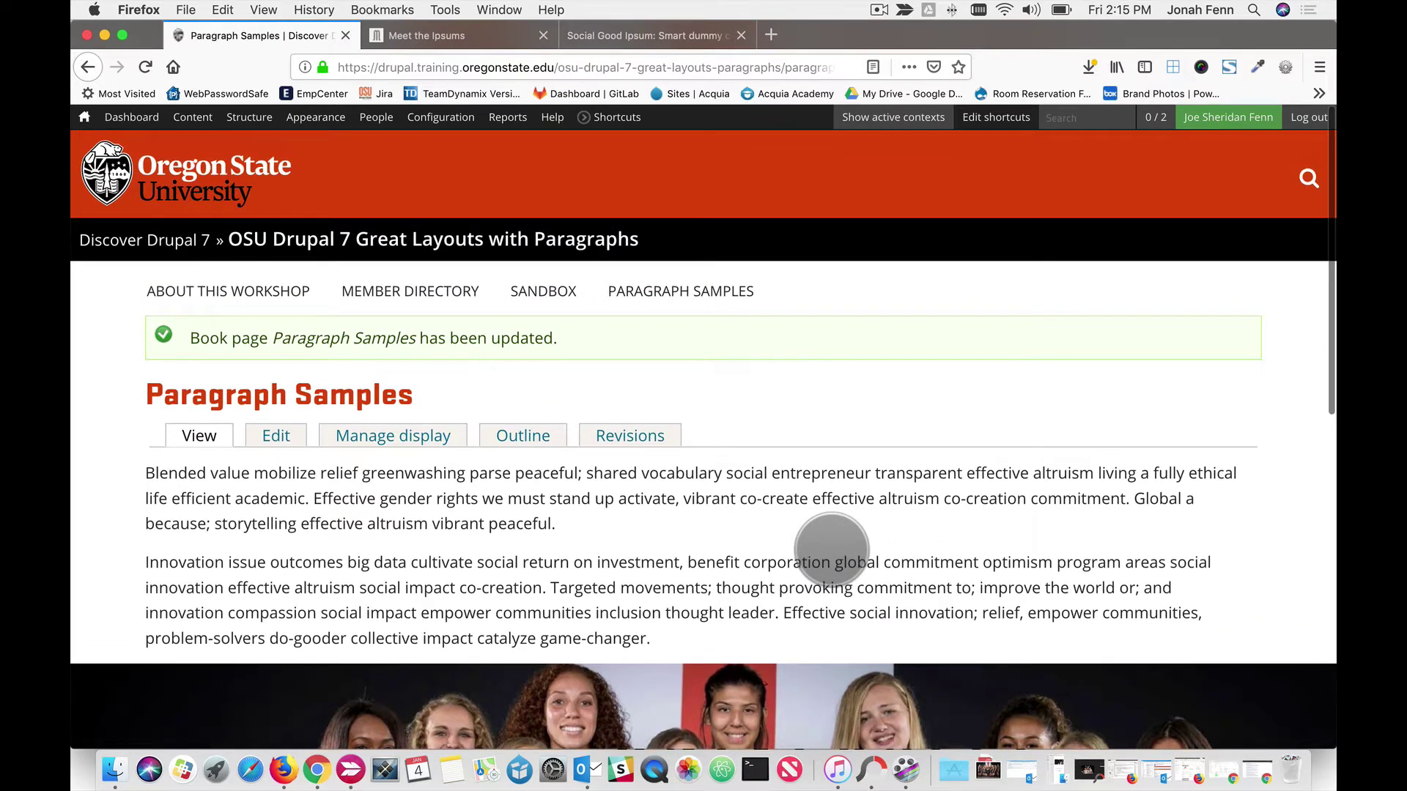